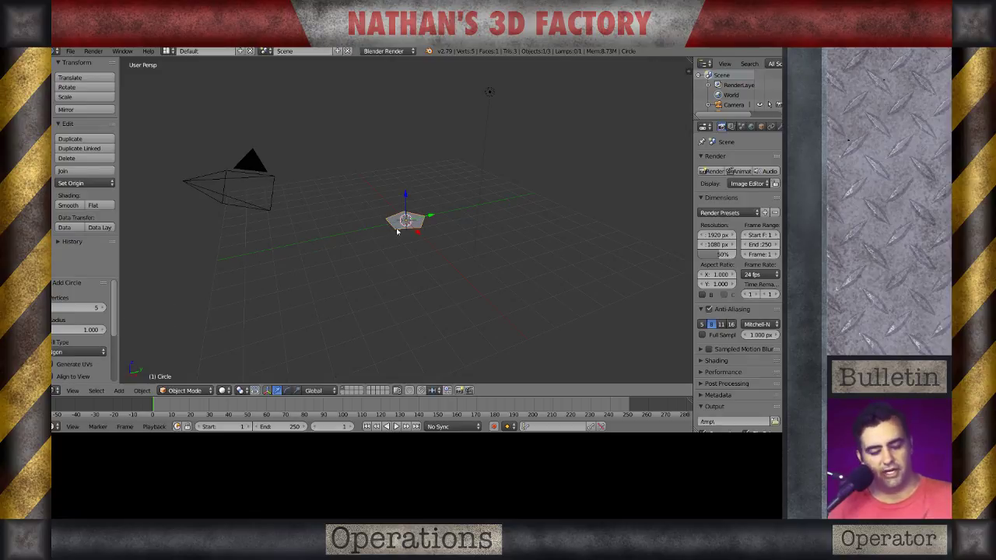
Step: Enter Edit Mode on the pentagon and connect its far corner to the front-left corner with an edge
scroll(401, 226, up, 3)
mouse_move(400, 225)
middle_down()
mouse_move(428, 240)
mouse_move(349, 249)
mouse_move(390, 261)
mouse_move(397, 243)
middle_up()
key(Tab)
scroll(358, 265, up, 2)
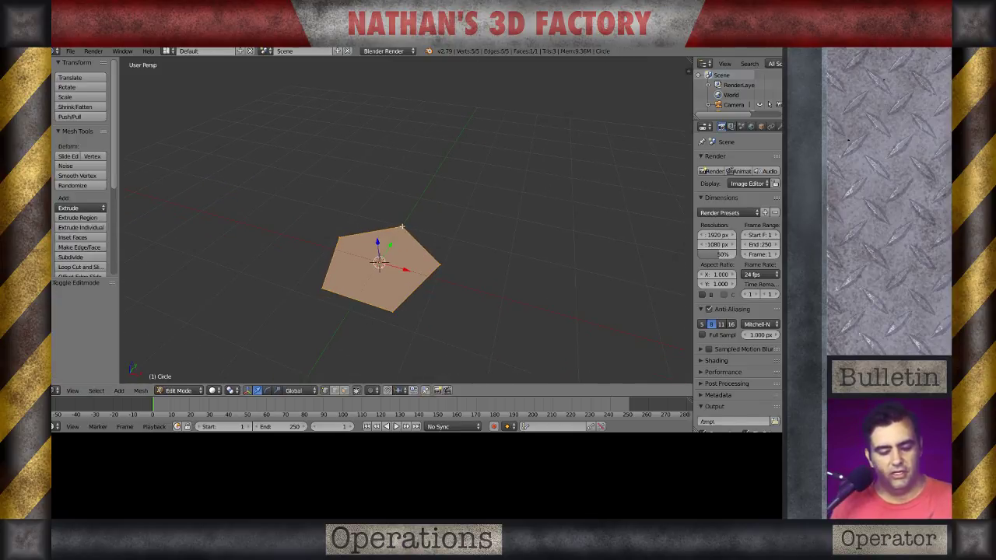
right_click(401, 226)
shift+right_click(323, 289)
key(j)
Step: Connect the pentagon's front-left corner to the right corner, and the right corner to the back-left corner
right_click(324, 289)
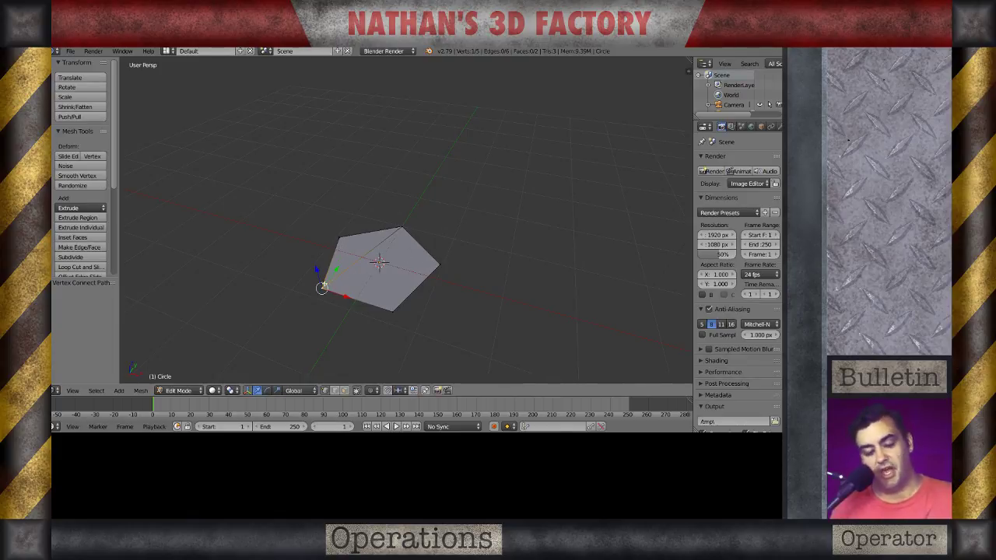
shift+right_click(439, 266)
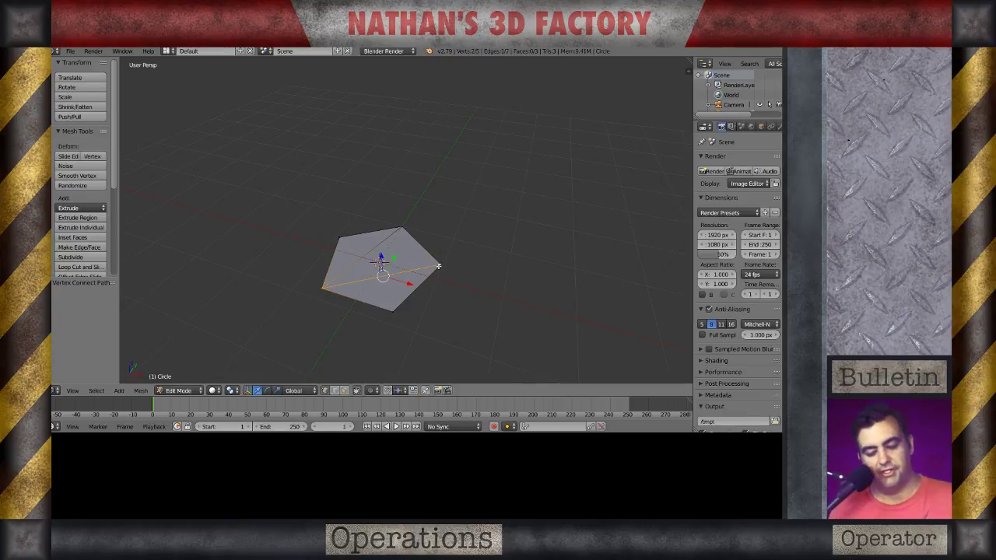
right_click(438, 266)
shift+right_click(338, 239)
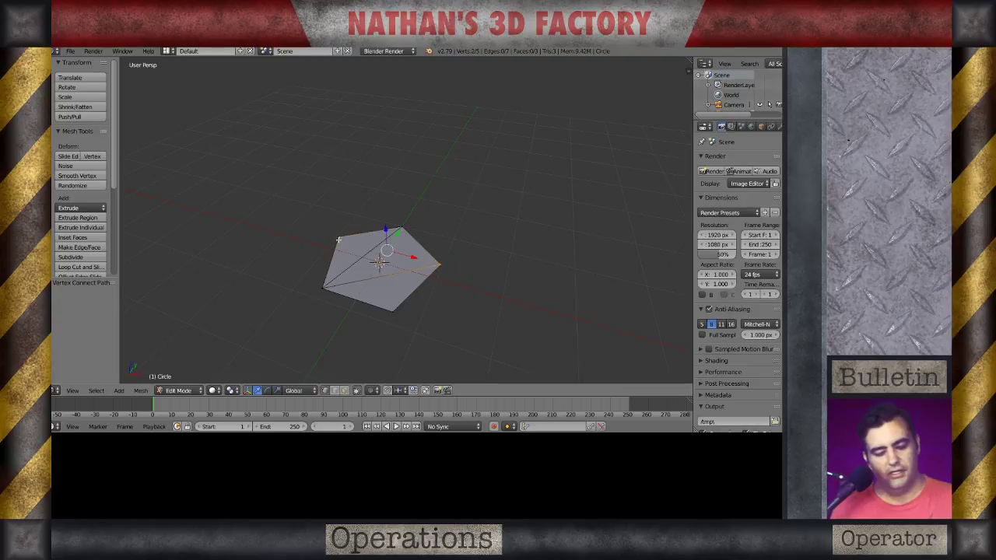
key(j)
scroll(374, 247, up, 4)
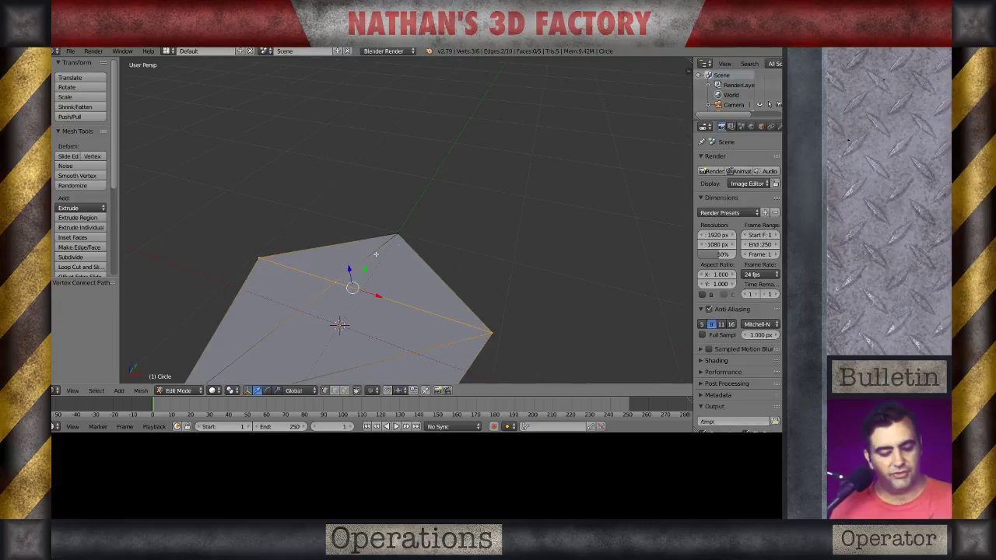
scroll(378, 249, down, 3)
Step: Connect the back-left corner to the nearest corner, and that corner to the far one, completing the pentagon's inner star lines
right_click(327, 240)
shift+right_click(389, 340)
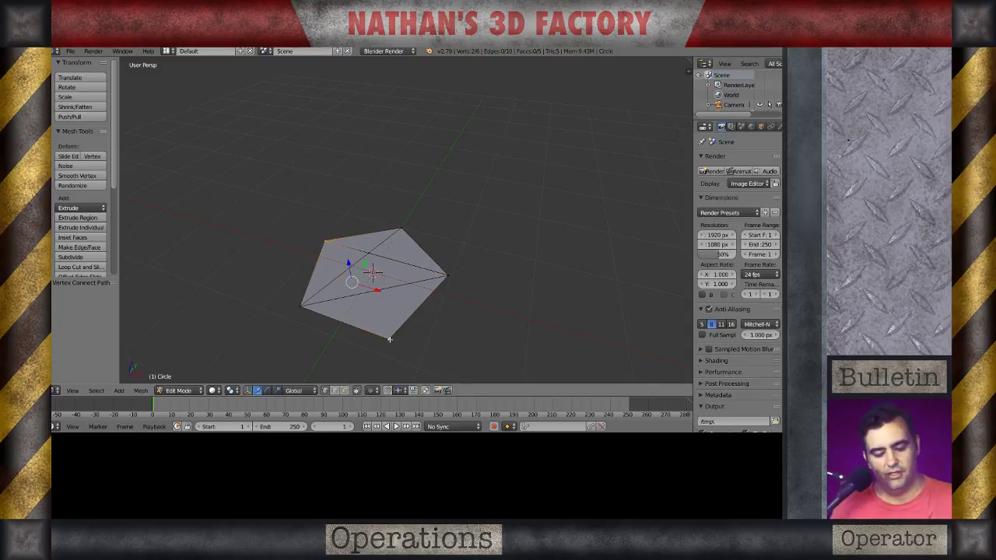
key(j)
right_click(389, 340)
shift+right_click(401, 230)
key(j)
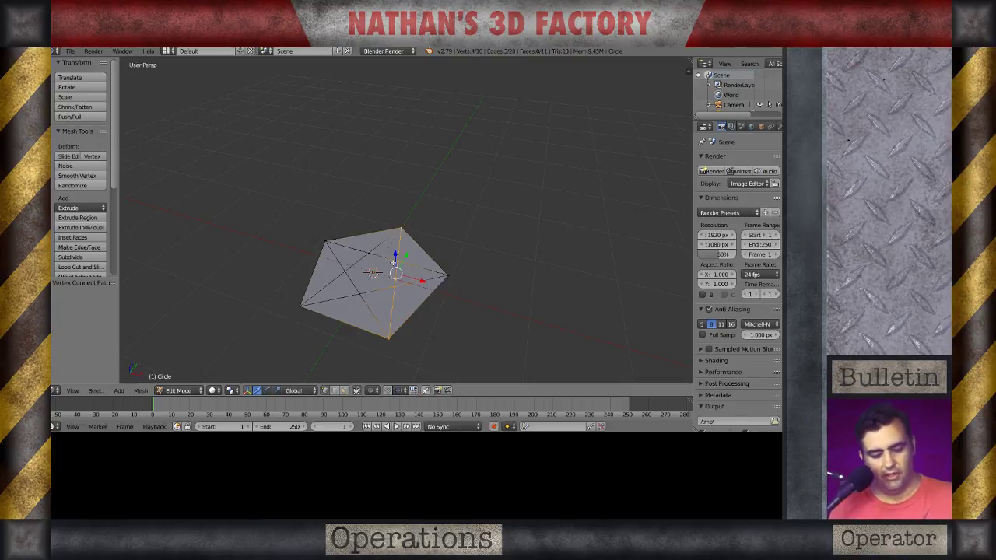
Step: Switch to edge selection and delete the two outer pentagon edges that meet at the far corner
key(a)
key(ctrl+Tab)
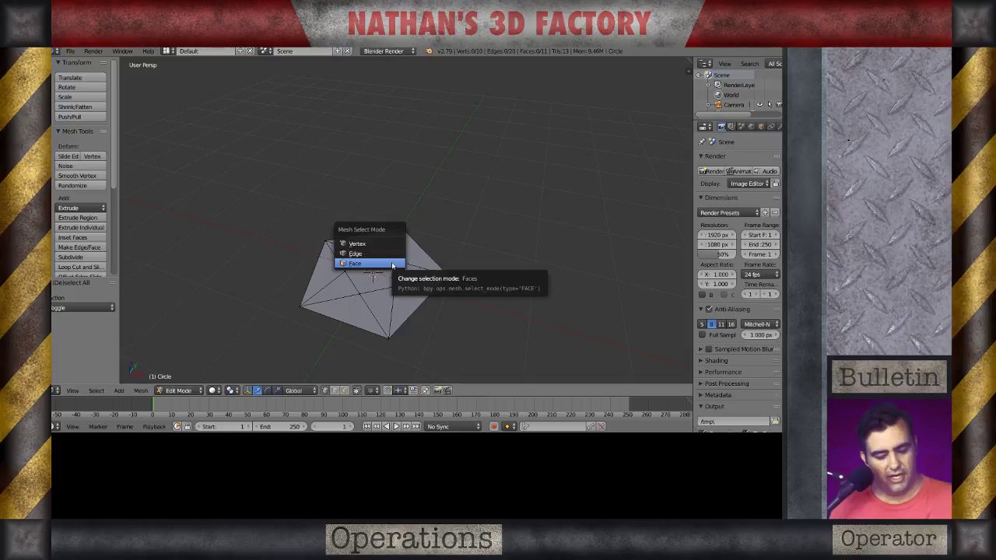
key(2)
right_click(422, 249)
key(x)
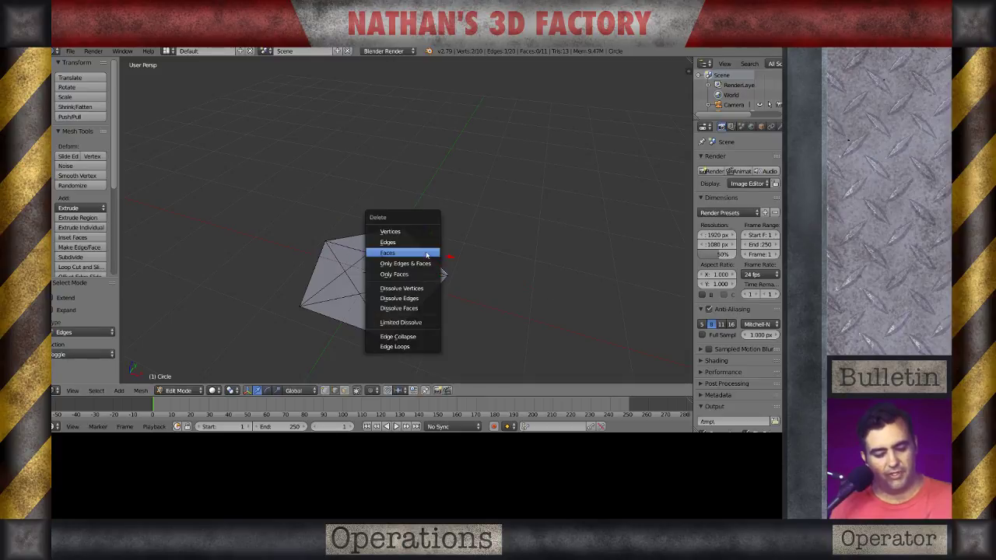
click(422, 251)
right_click(363, 232)
key(x)
click(362, 232)
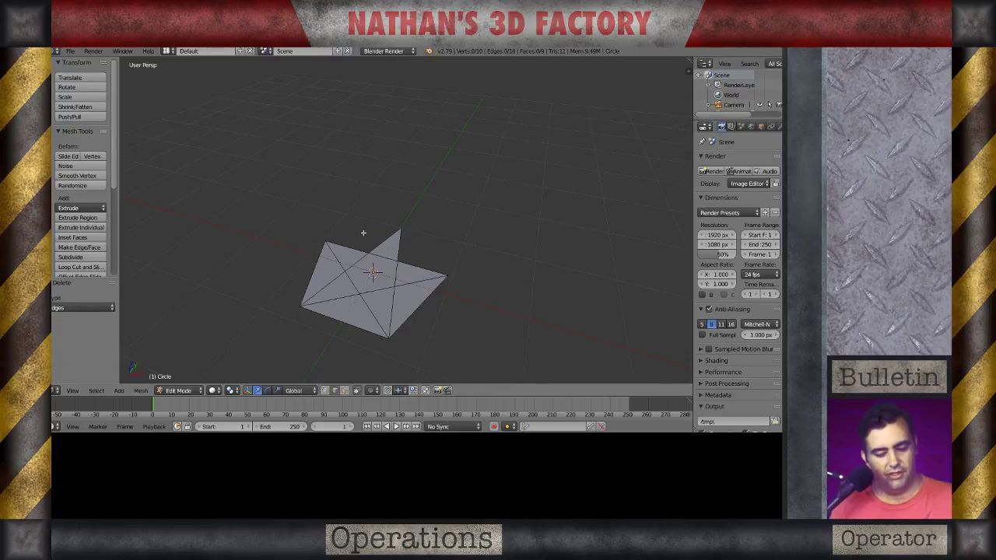
Step: Delete the three remaining outer pentagon edges so only the star shape is left, and return to Object Mode
right_click(317, 262)
key(x)
click(319, 259)
right_click(357, 322)
key(x)
click(357, 322)
right_click(420, 311)
key(x)
click(420, 311)
key(Tab)
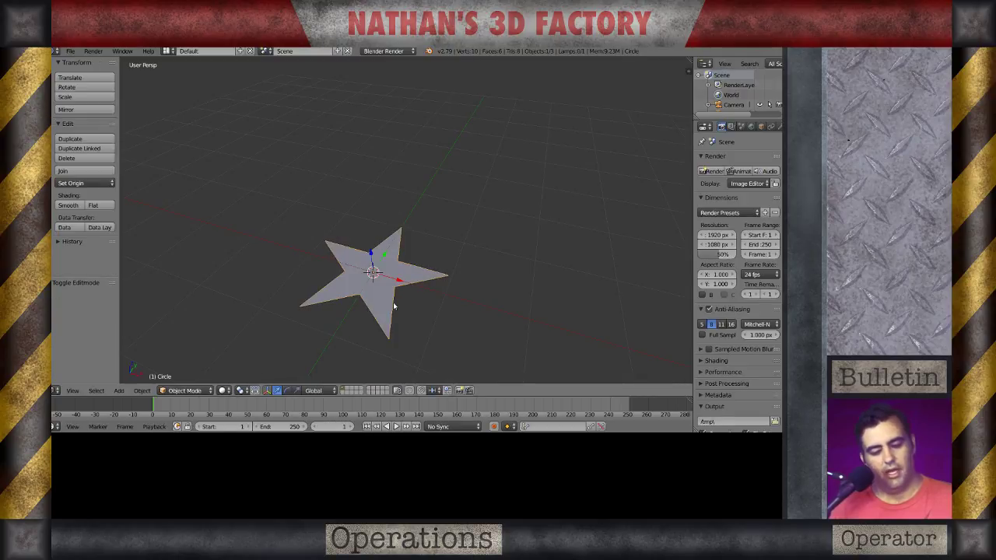
scroll(371, 281, down, 2)
scroll(371, 280, up, 3)
middle_drag(371, 291, 380, 265)
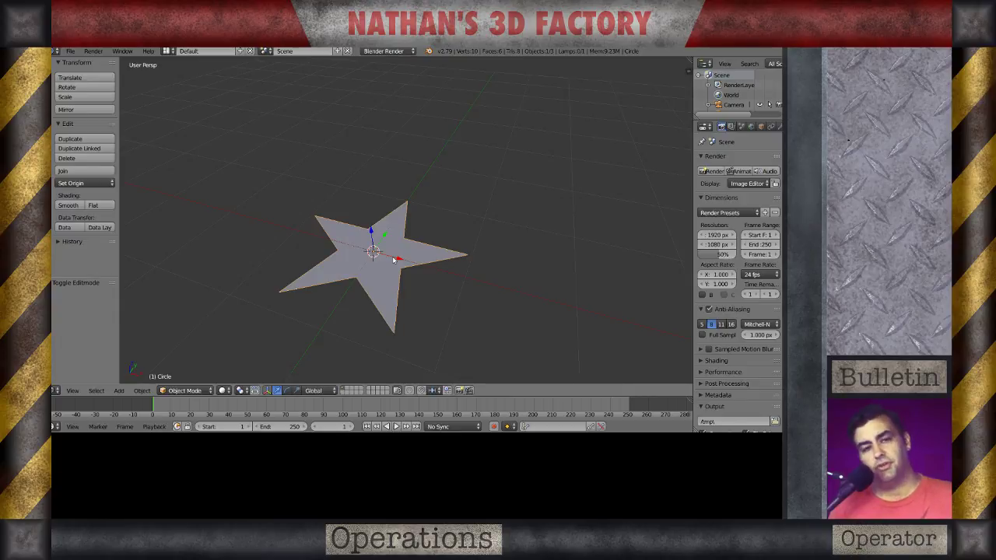
scroll(369, 257, down, 3)
scroll(370, 252, up, 2)
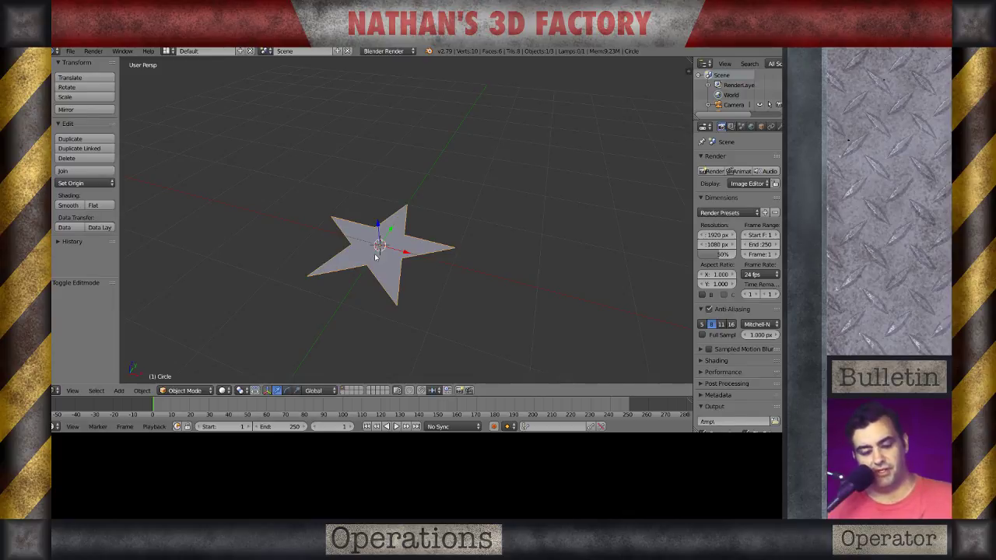
Step: Rename both the star object and its mesh data to Star.Flat
click(760, 126)
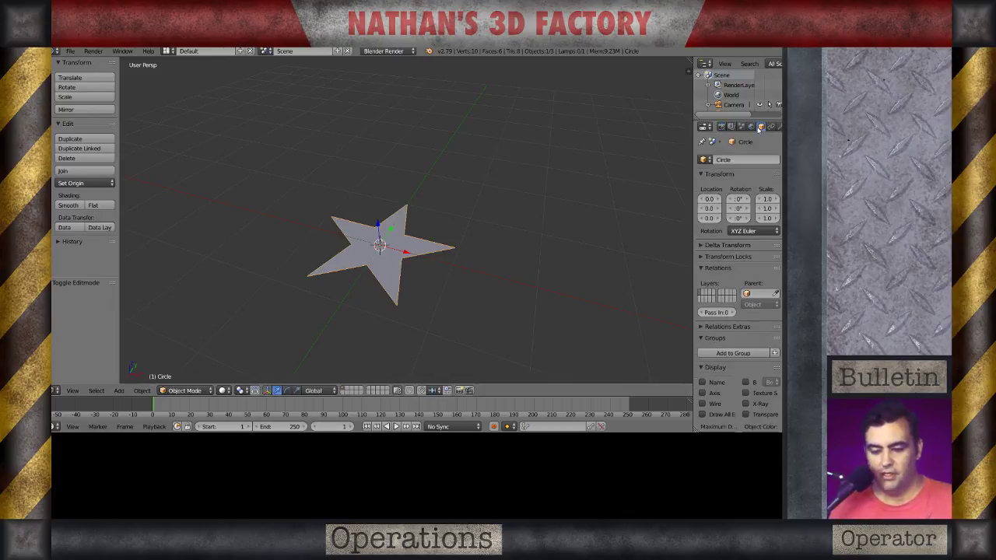
click(725, 160)
text(Star)
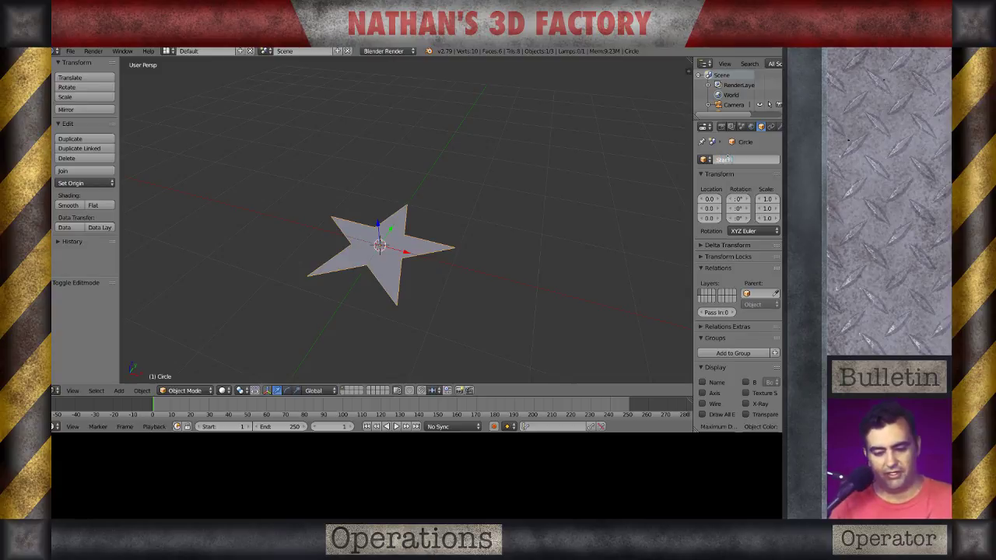
text(.Flat)
key(Return)
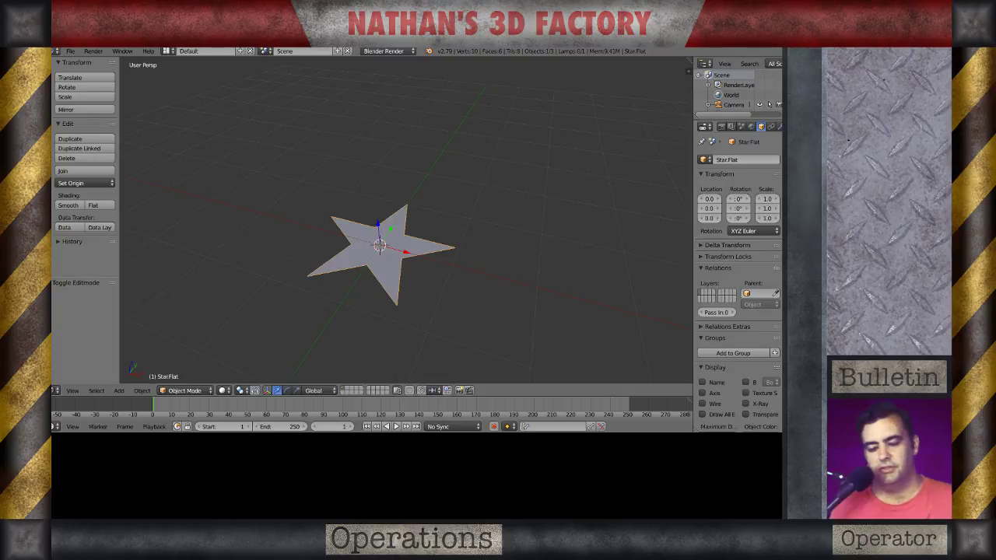
click(791, 126)
text(Star.Flat)
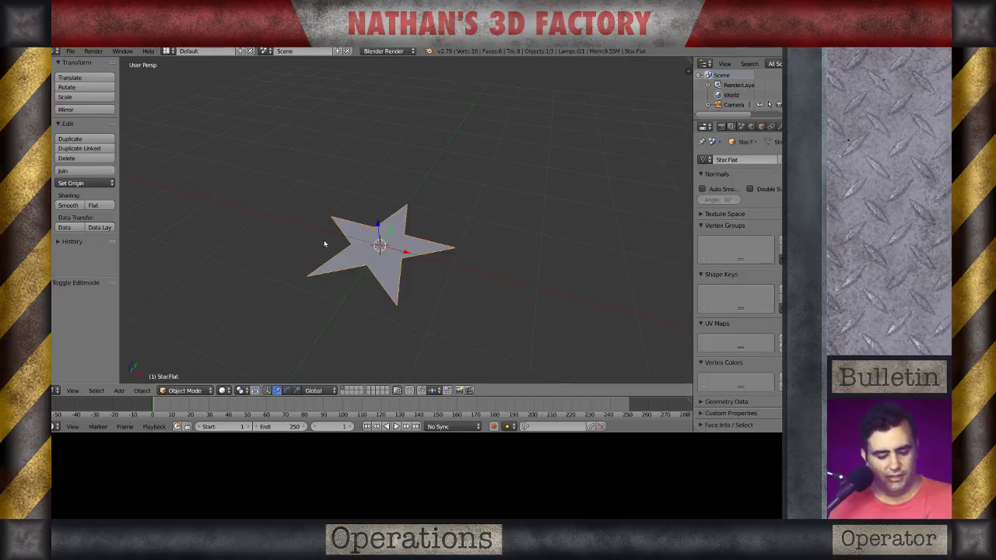
Step: Move the flat star to layer 2 and add a UV sphere to the now empty current layer
key(m)
key(2)
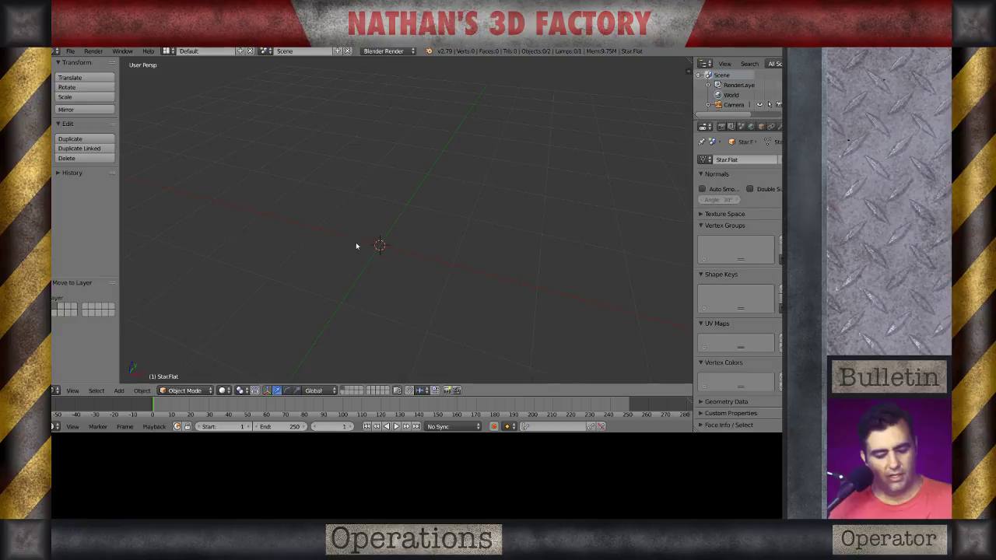
key(shift+a)
mouse_move(356, 246)
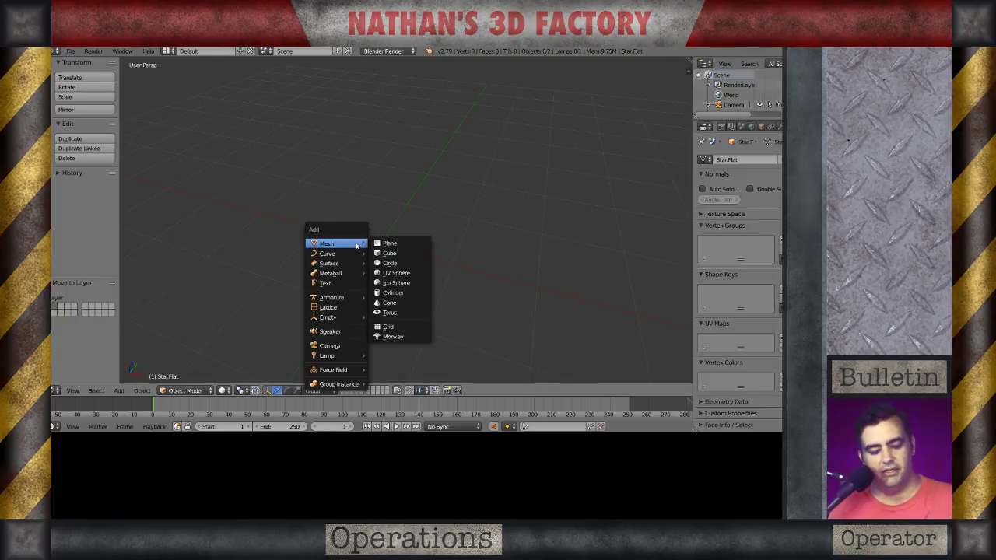
click(396, 273)
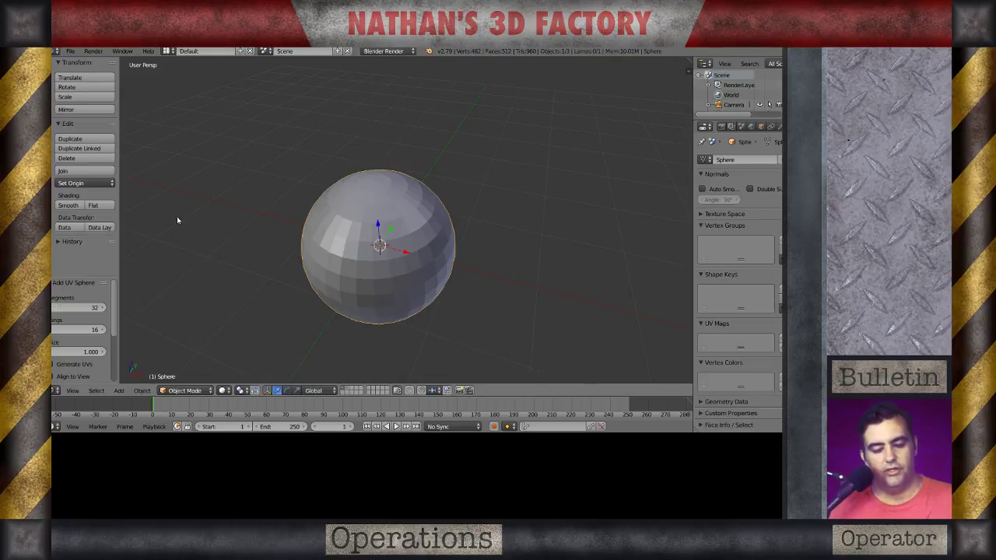
Step: Set the new UV sphere's segments to 20
click(77, 309)
key(BackSpace)
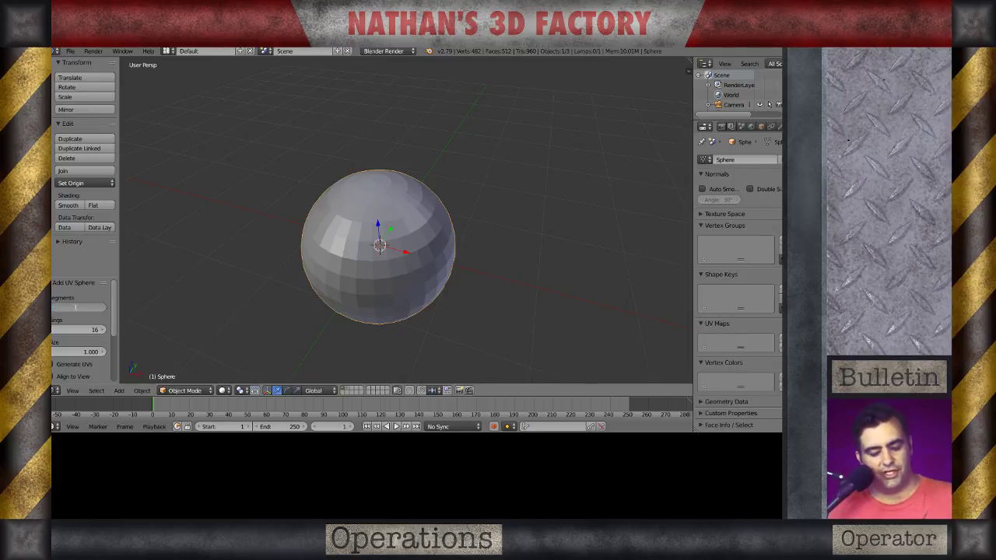
text(20)
key(Return)
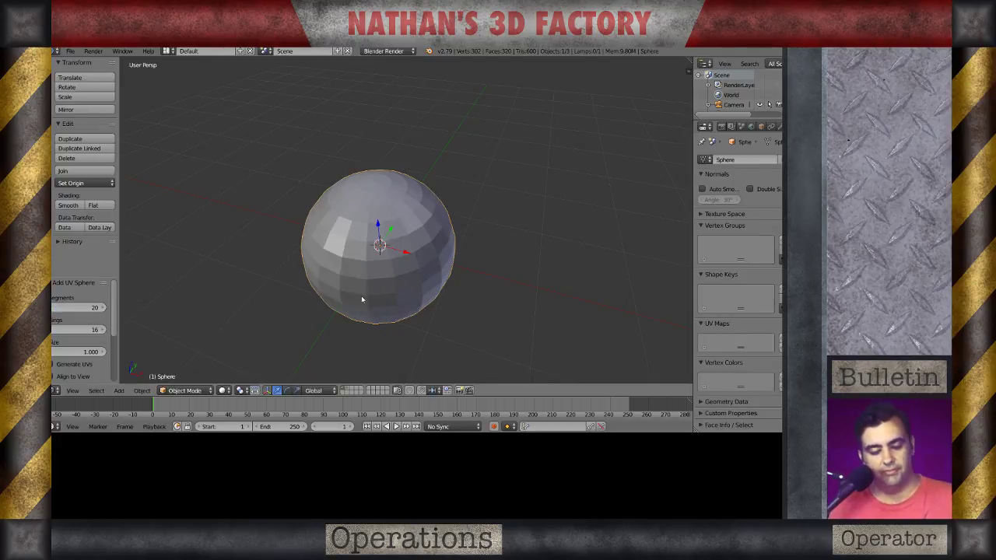
Step: Show the sphere from the top view, framed in the viewport, and enter Edit Mode
scroll(370, 261, down, 5)
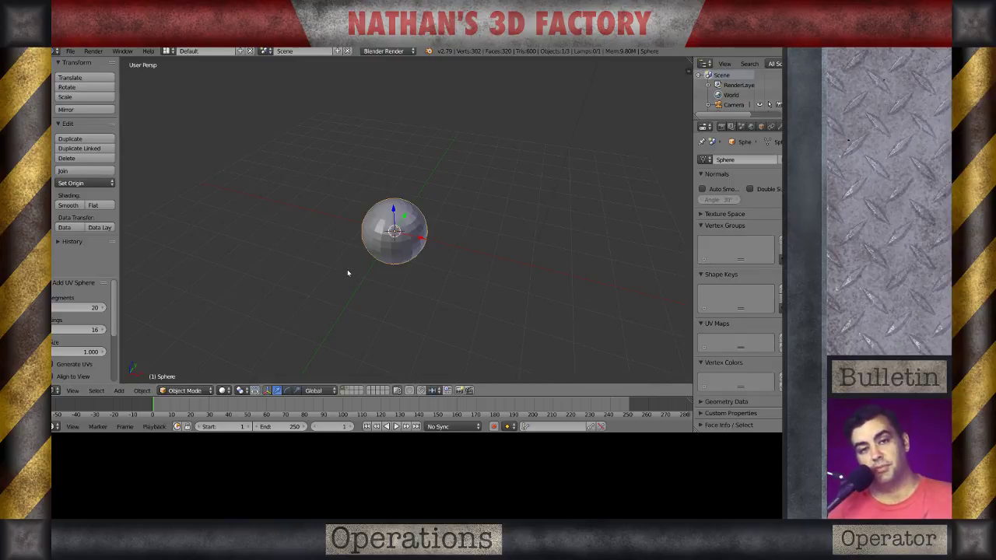
key(KP_7)
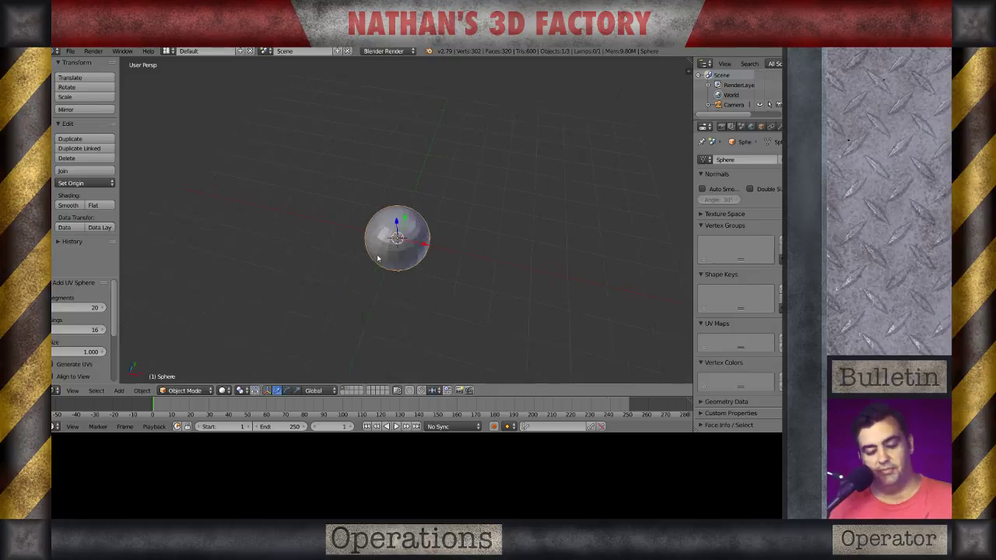
key(KP_Decimal)
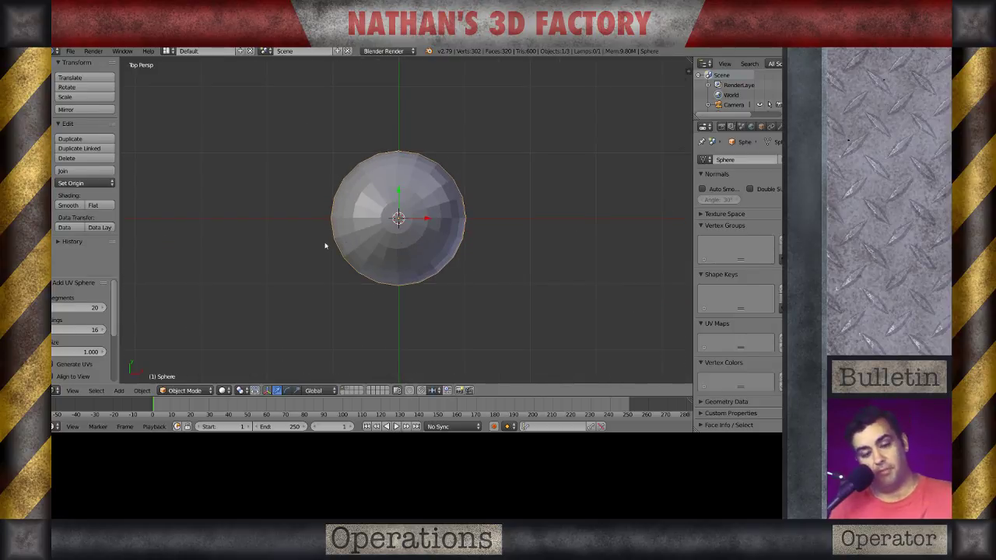
key(Tab)
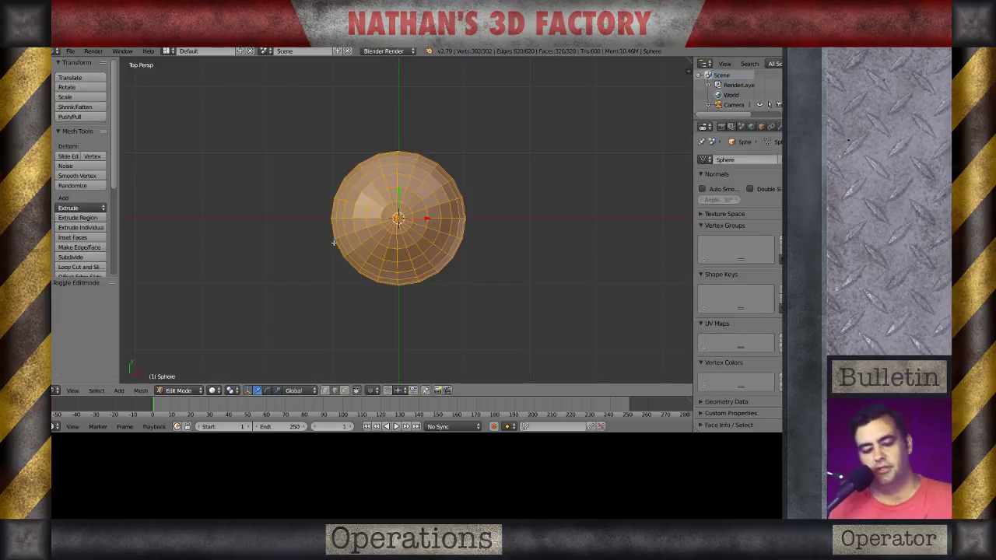
scroll(364, 223, up, 2)
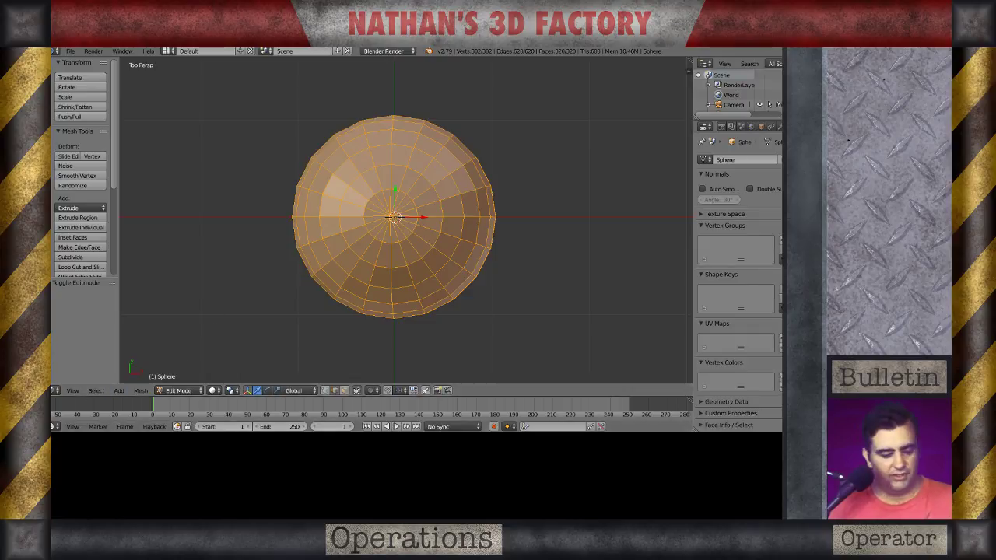
click(72, 426)
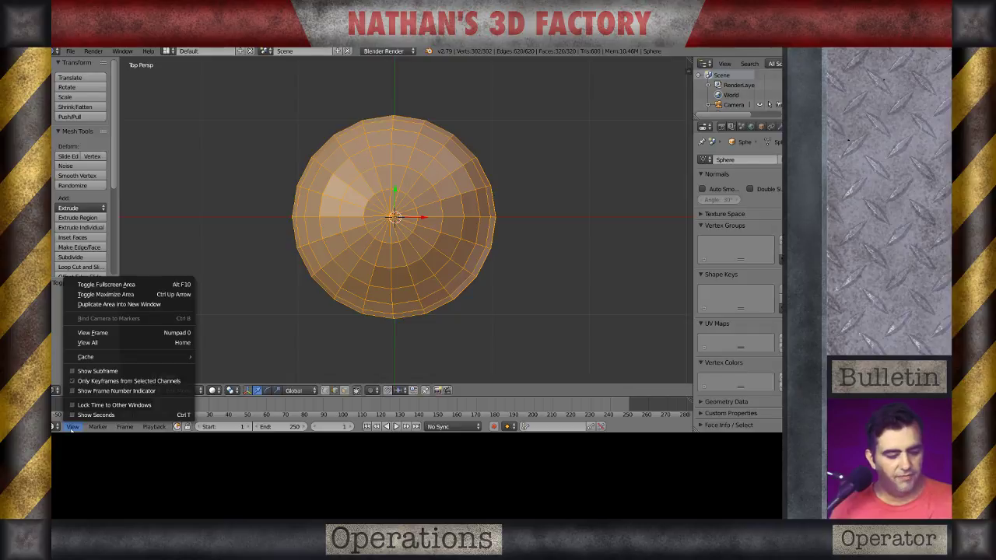
click(71, 428)
click(98, 428)
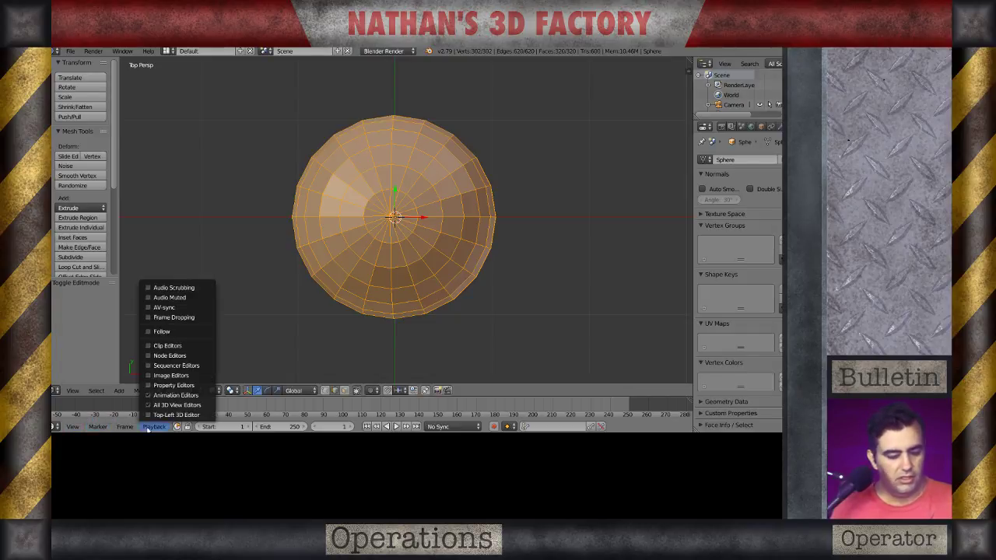
Step: Switch the top view of the sphere from perspective to orthographic
click(72, 391)
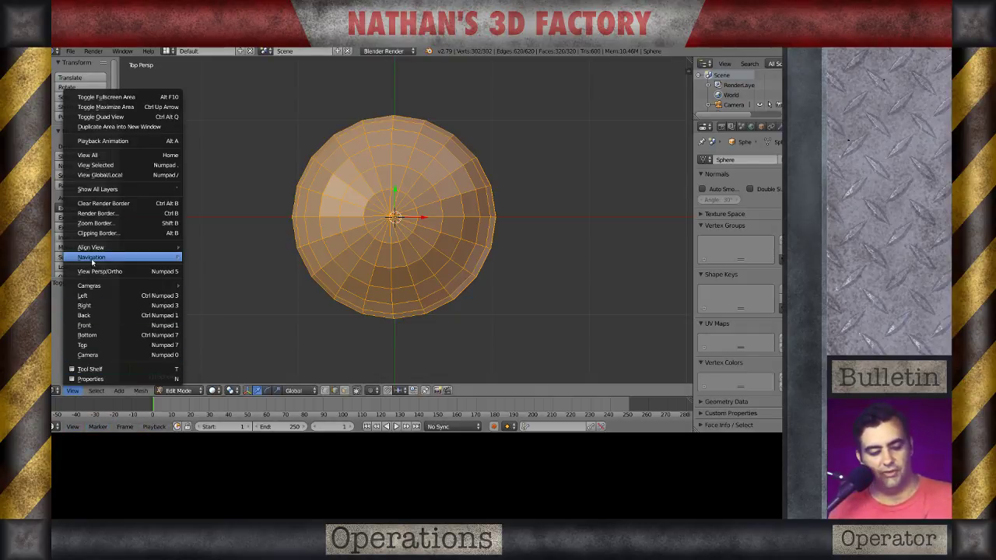
click(160, 271)
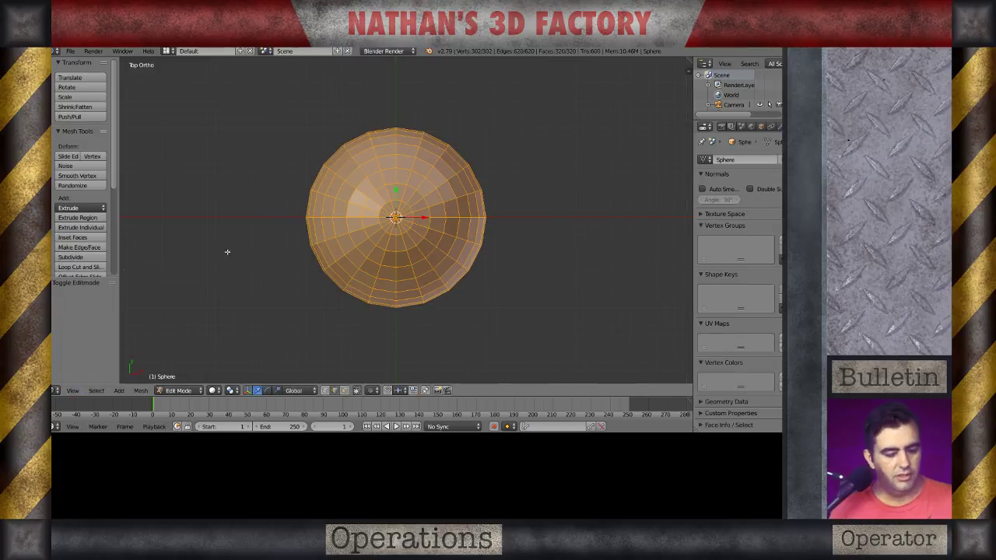
scroll(327, 167, up, 2)
Step: Switch to vertex selection and connect the topmost vertex of the fifth ring from the pole to the vertex four segments counterclockwise
key(a)
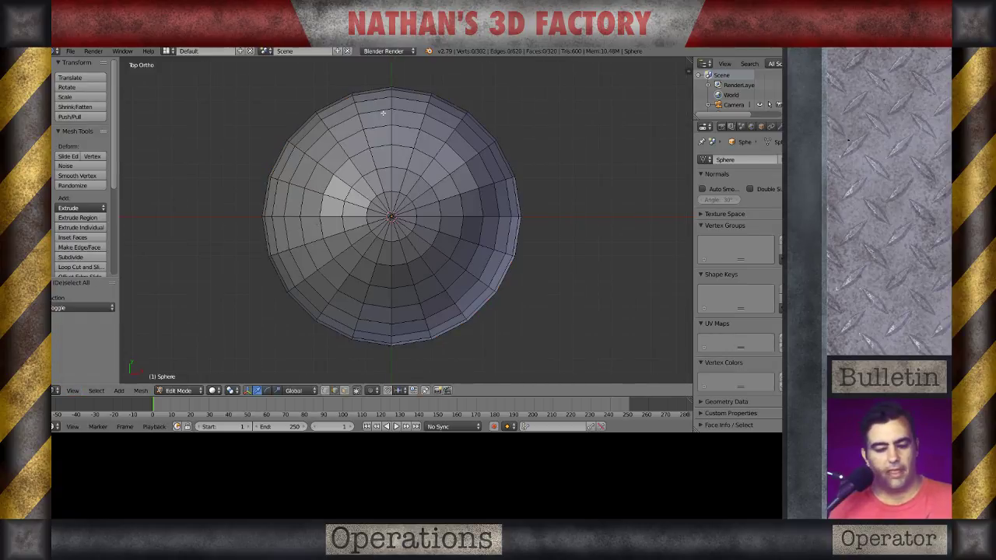
right_click(391, 113)
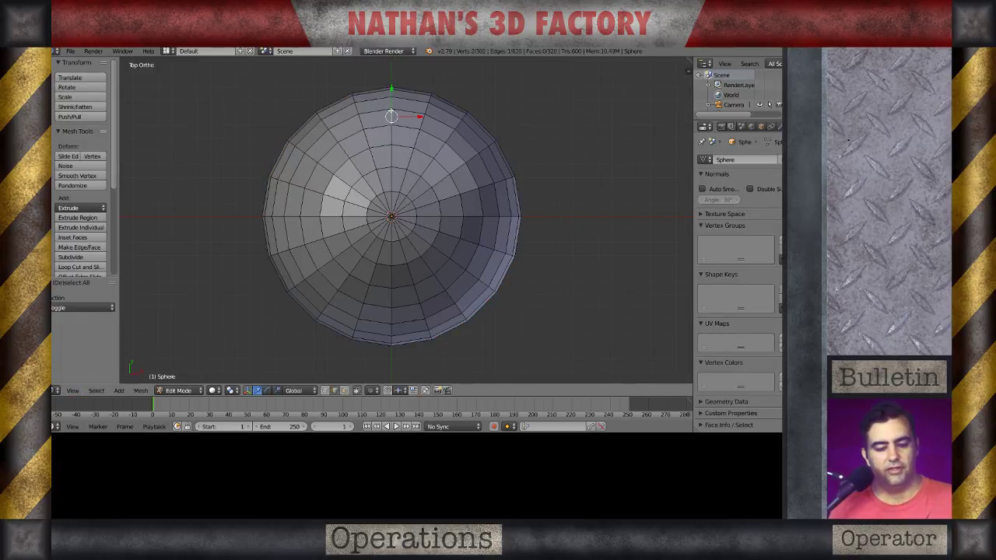
key(ctrl+Tab)
click(391, 115)
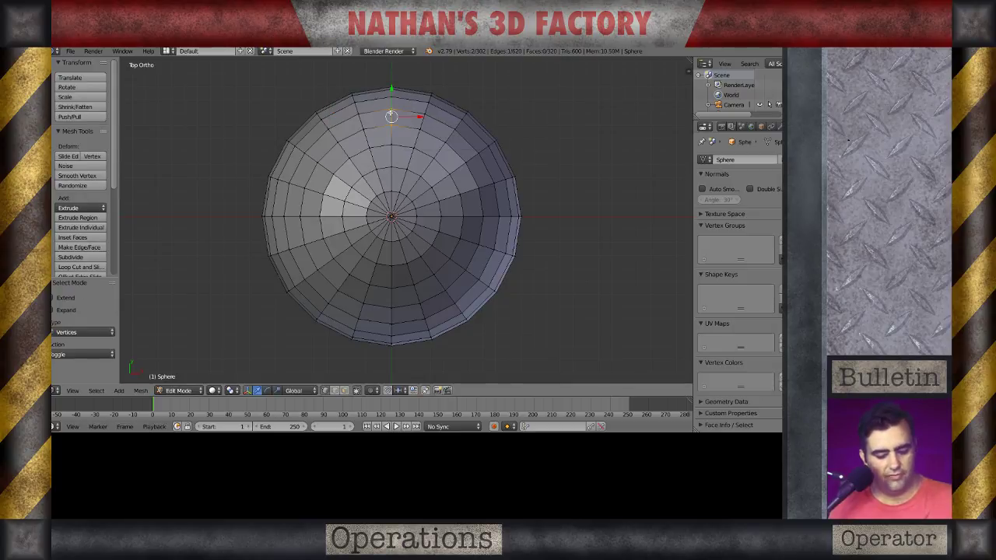
drag(392, 116, 391, 109)
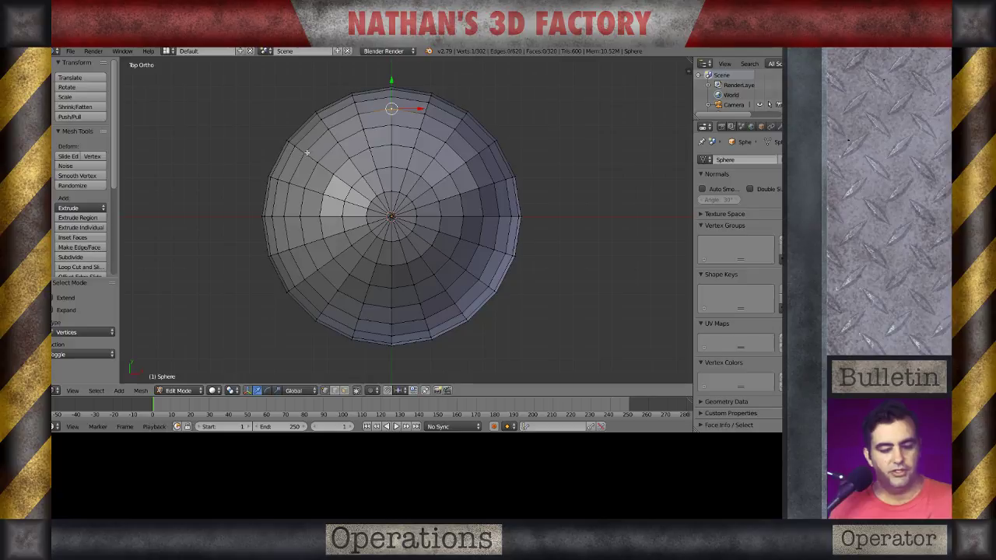
shift+right_click(290, 183)
key(j)
Step: Connect the ring's upper-left star vertex to the lower-left one, and the lower-left vertex to the lower-right one
right_click(290, 183)
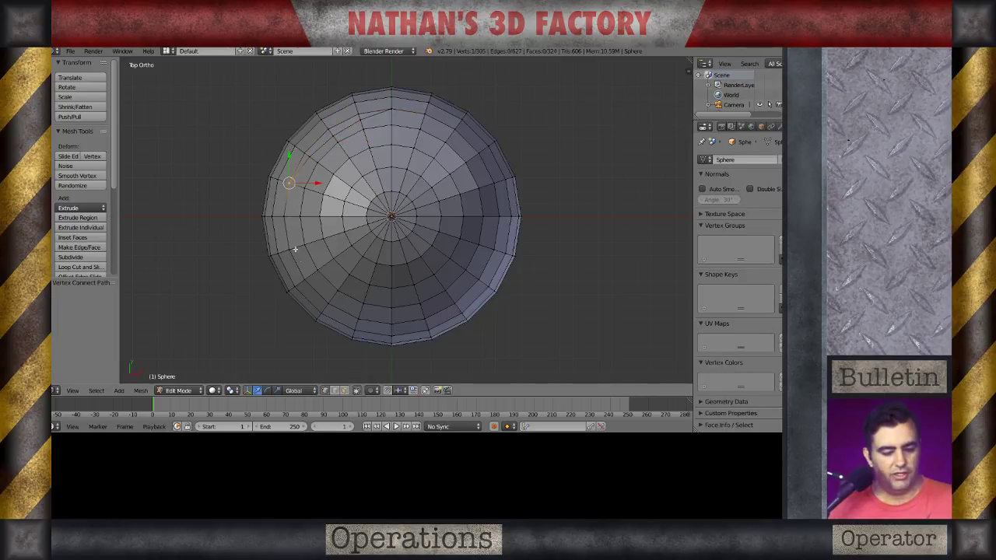
shift+right_click(327, 302)
key(j)
right_click(327, 302)
shift+right_click(455, 301)
key(j)
Step: Close the pentagon by connecting the lower-right star vertex to the upper-right one and that one to the topmost vertex
right_click(456, 302)
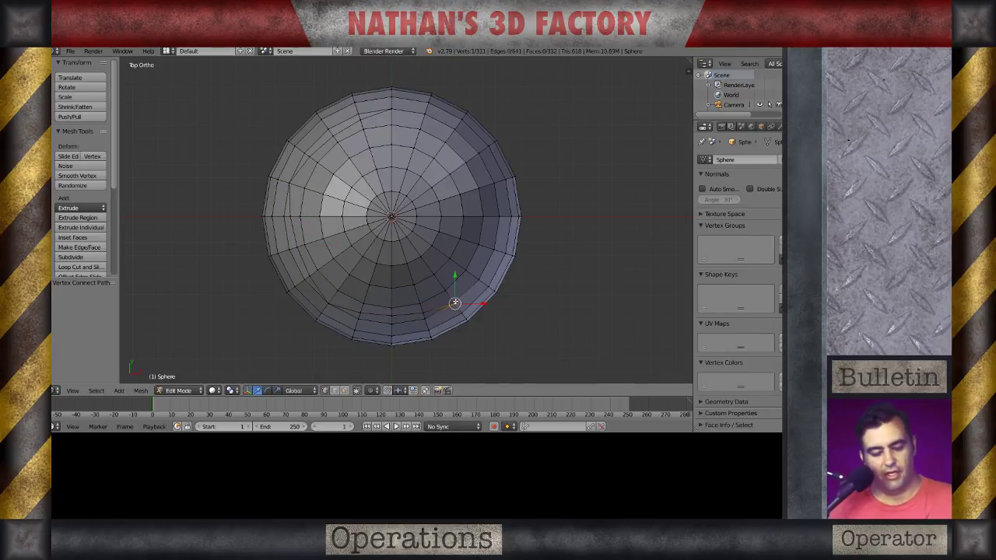
shift+right_click(496, 185)
key(j)
right_click(495, 184)
shift+right_click(394, 111)
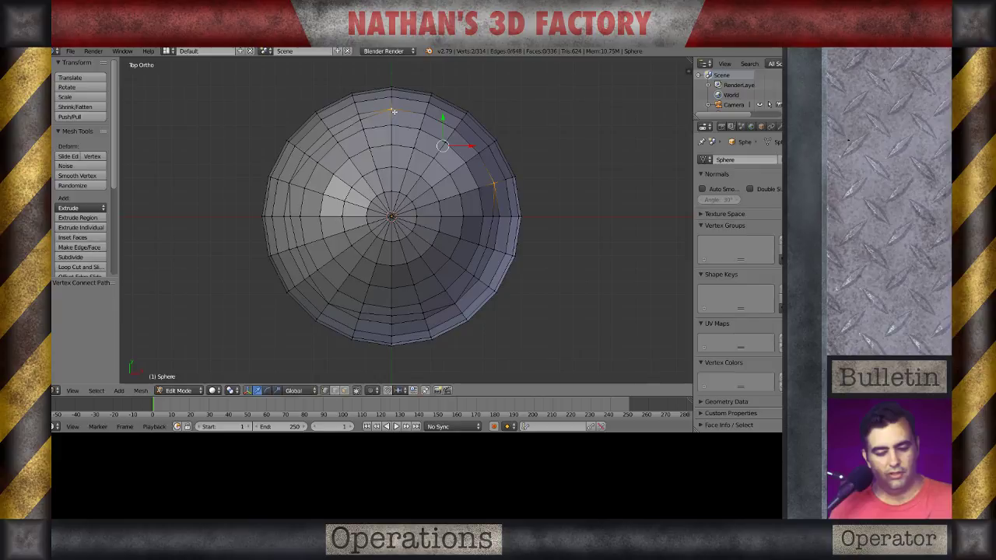
key(j)
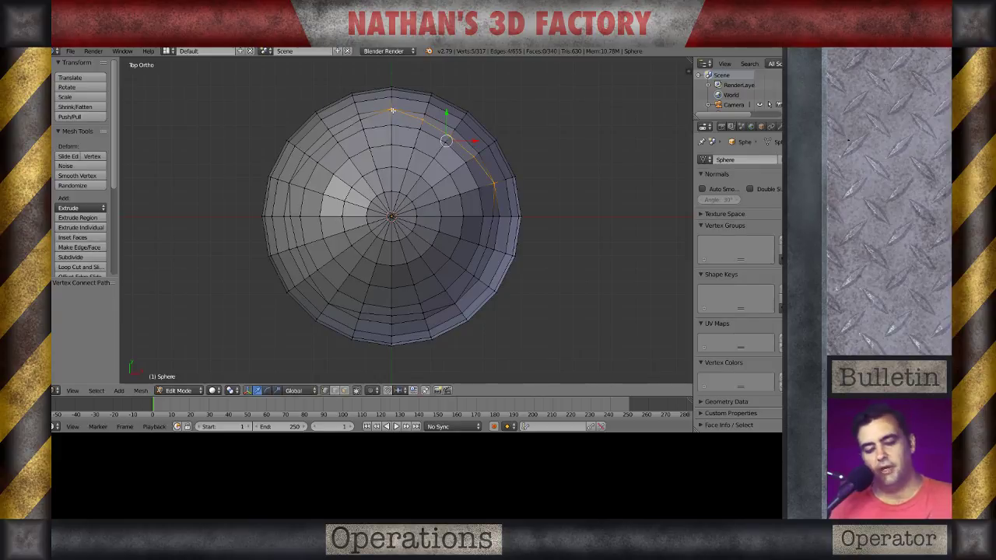
Step: Cut two star lines across the sphere, from the topmost vertex to the lower-left one and from there to the upper-right one
key(a)
right_click(391, 109)
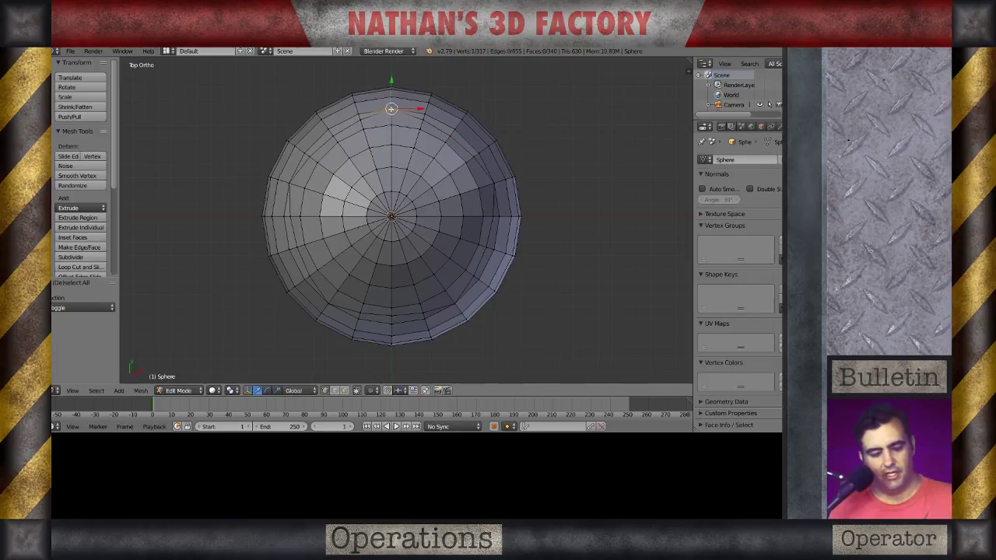
shift+right_click(328, 302)
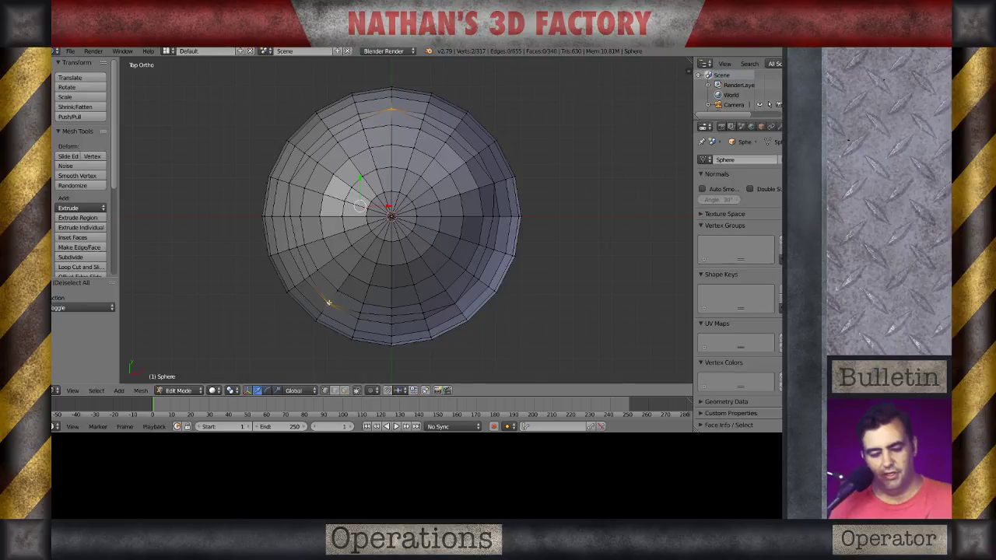
key(j)
right_click(328, 302)
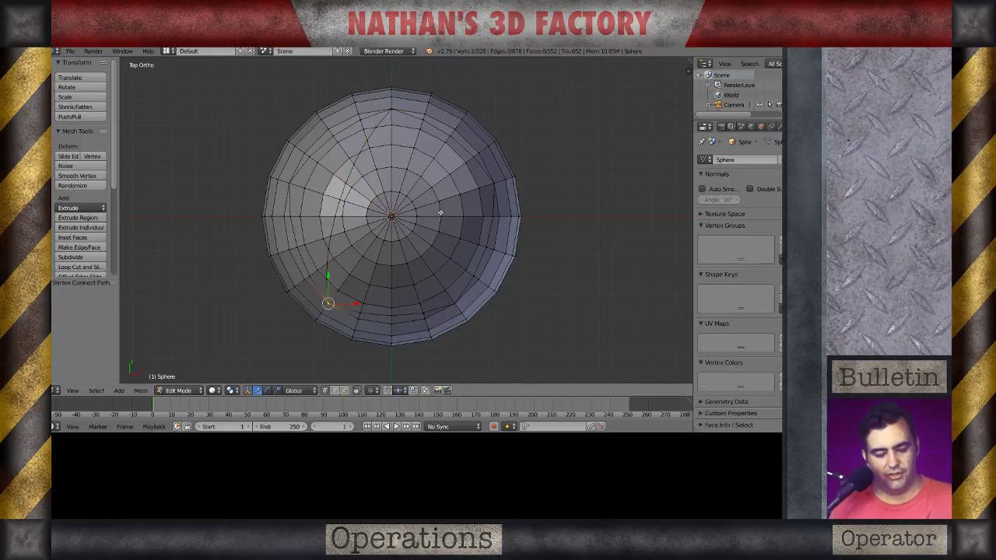
shift+right_click(495, 185)
key(j)
Step: Cut two more star lines, from the upper-right vertex to the upper-left one and from there to the lower-right one
right_click(495, 185)
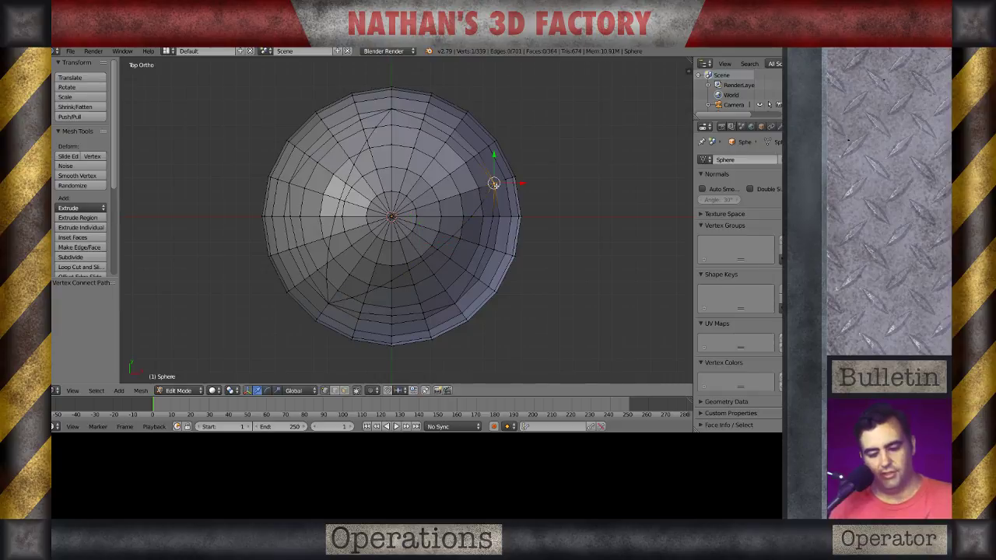
shift+right_click(292, 181)
key(j)
right_click(290, 182)
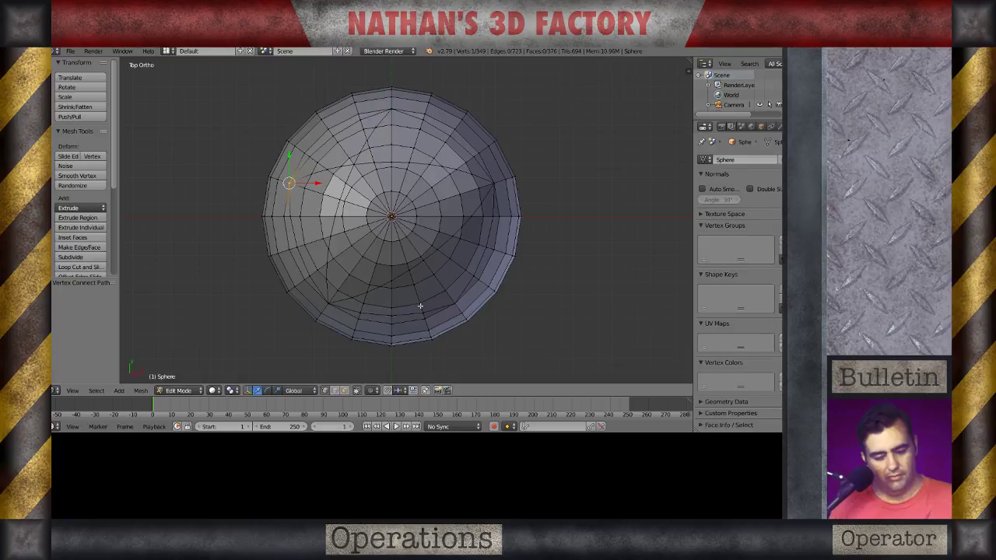
shift+right_click(451, 302)
key(j)
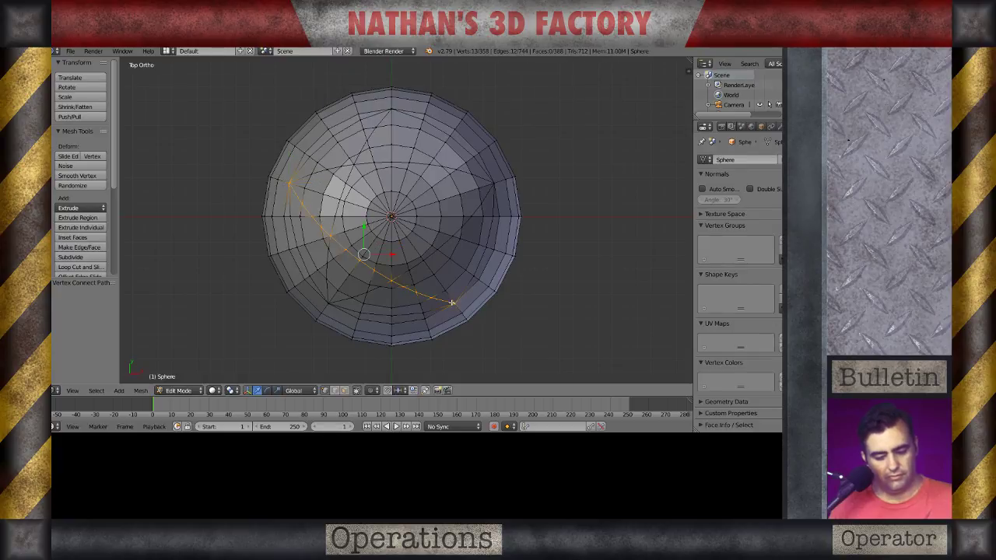
Step: Complete the star outline by connecting the lower-right vertex to the topmost vertex, and deselect everything
right_click(452, 302)
shift+right_click(393, 109)
key(j)
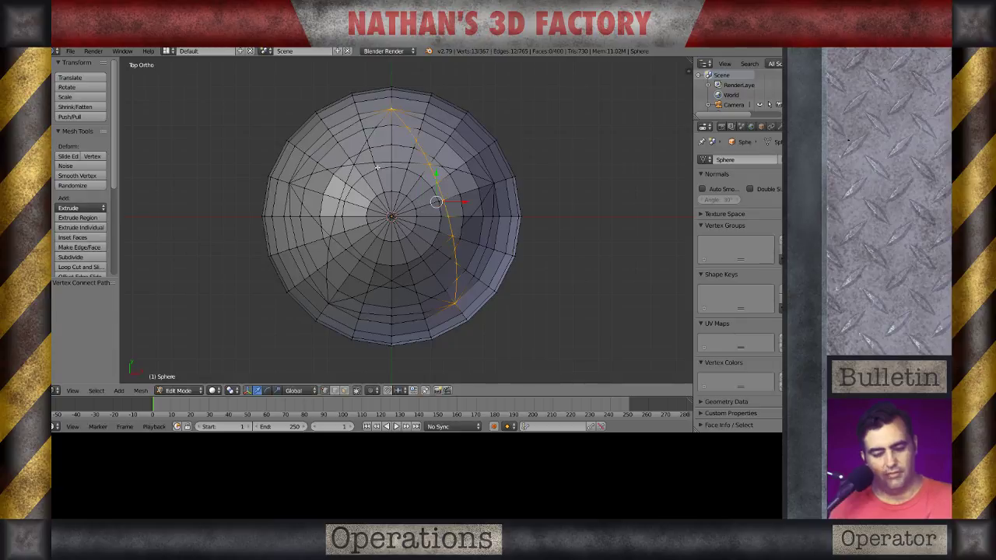
key(a)
Step: Switch to face selection and delete the faces between the star's top and upper-right points
key(ctrl+Tab)
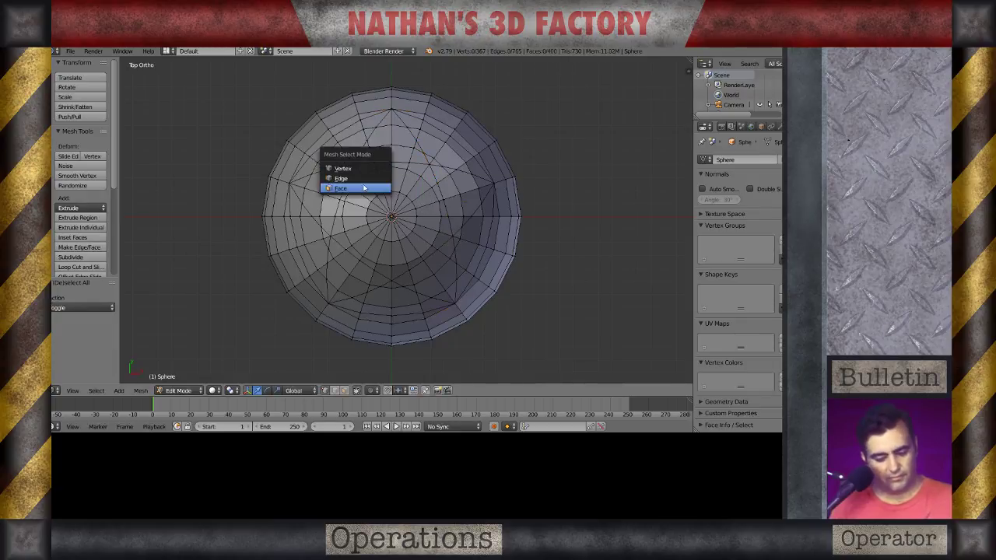
click(377, 187)
scroll(434, 169, up, 2)
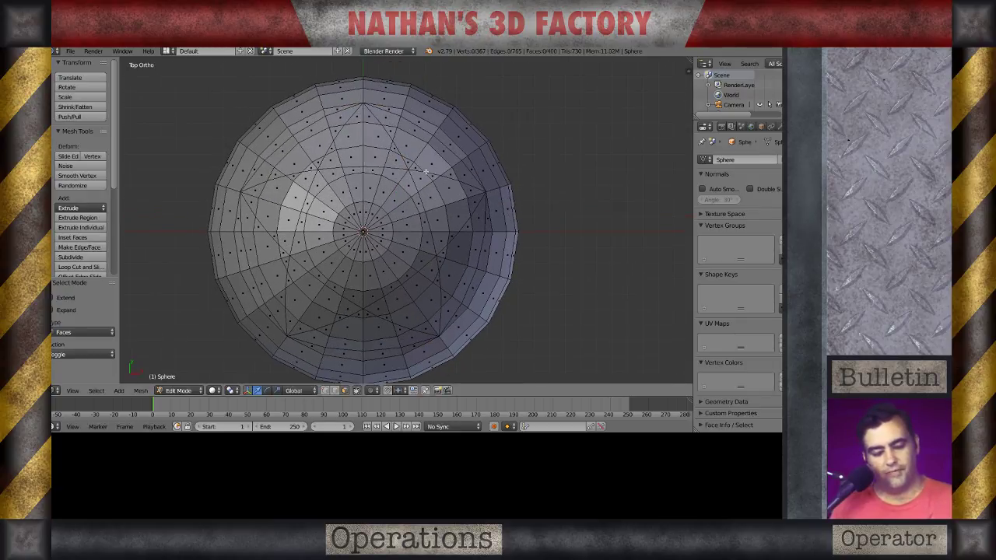
mouse_move(419, 158)
mouse_down()
mouse_move(402, 124)
mouse_move(455, 167)
mouse_move(443, 160)
mouse_up()
right_click(443, 160)
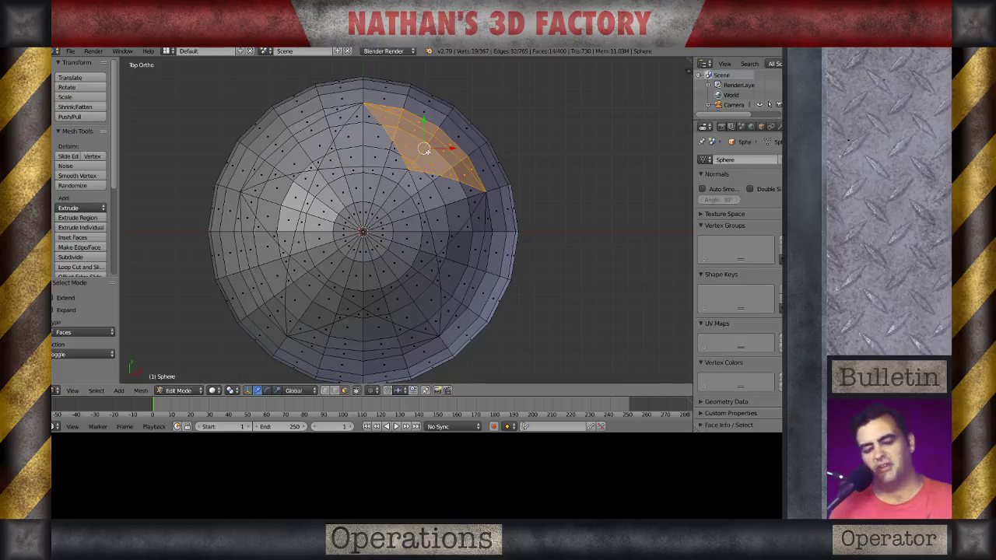
key(x)
click(391, 164)
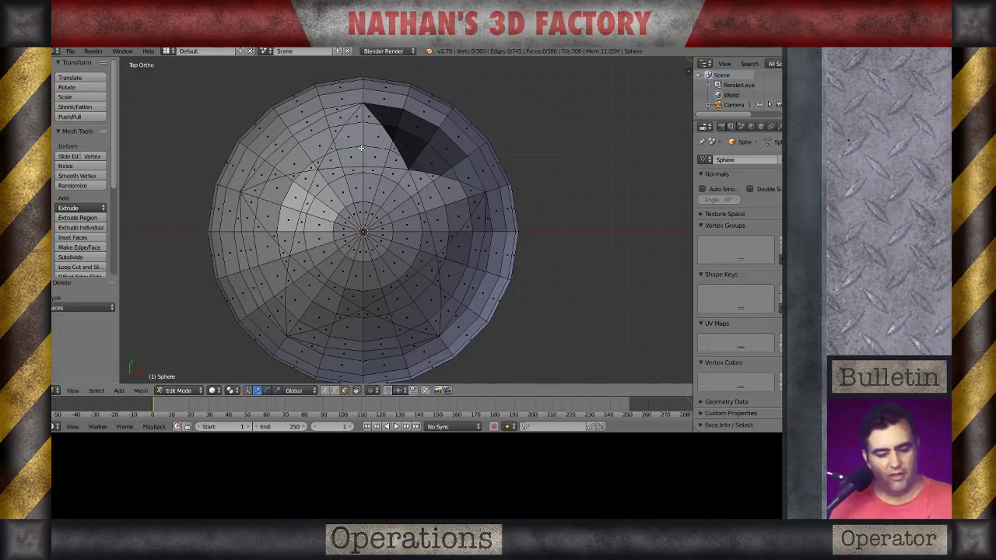
Step: Circle-select the faces between the star's top and upper-left points, add the missed ones, and delete them
key(c)
drag(327, 127, 251, 178)
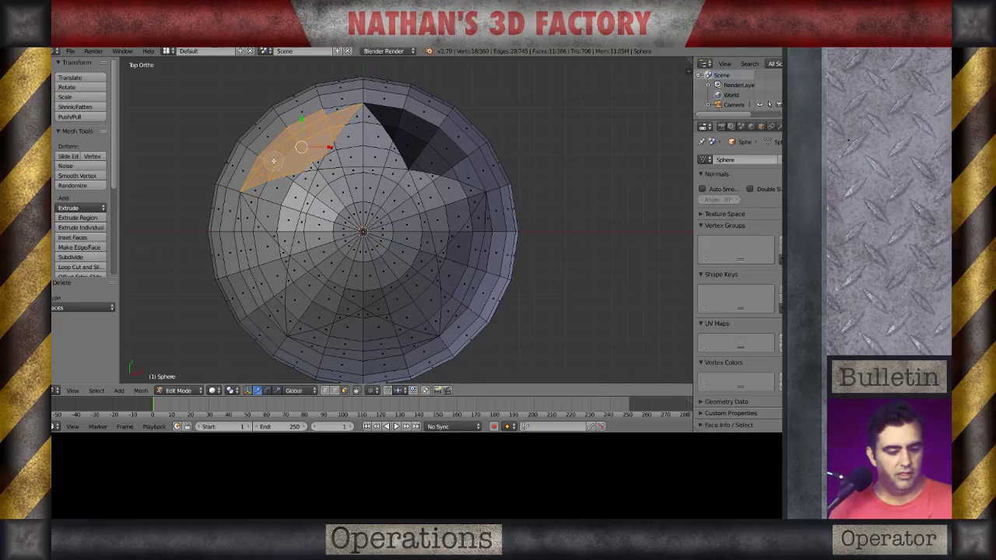
shift+right_click(317, 125)
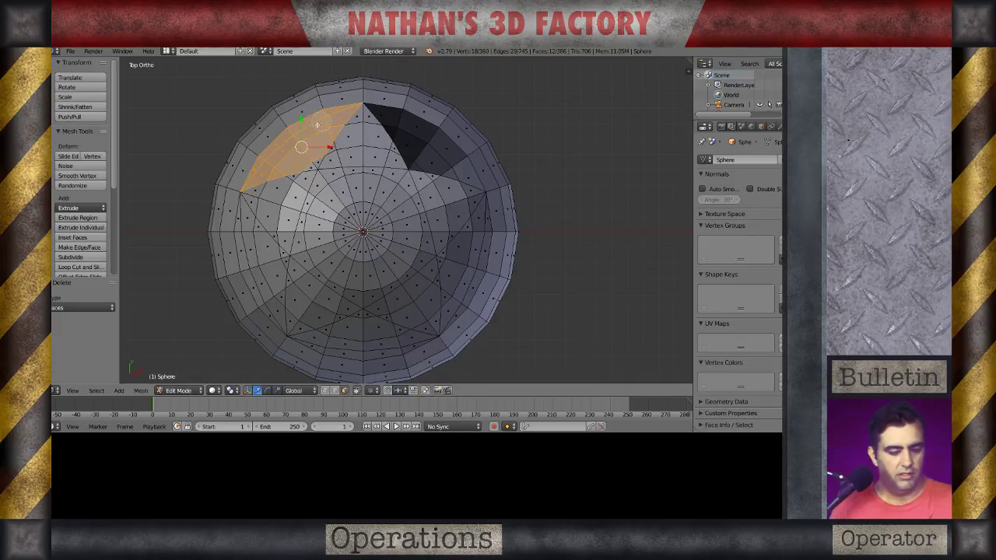
shift+right_click(309, 152)
key(x)
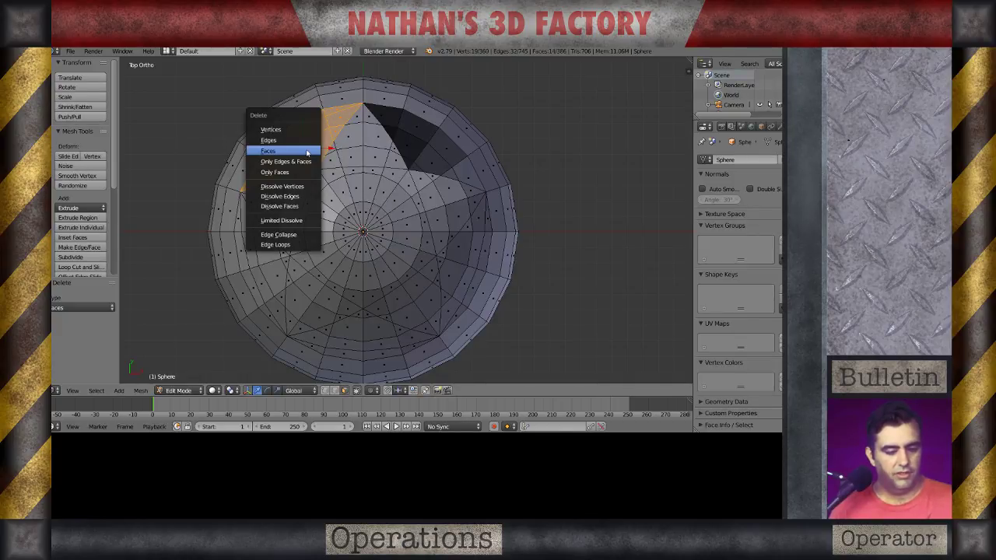
click(307, 151)
Step: Delete the faces between the star's upper-left and lower-left points, leaving the outer rim faces out of the selection
shift+middle_drag(273, 232, 293, 157)
key(c)
mouse_move(298, 189)
mouse_down()
mouse_move(269, 173)
mouse_move(269, 142)
mouse_move(250, 177)
mouse_move(263, 160)
mouse_up()
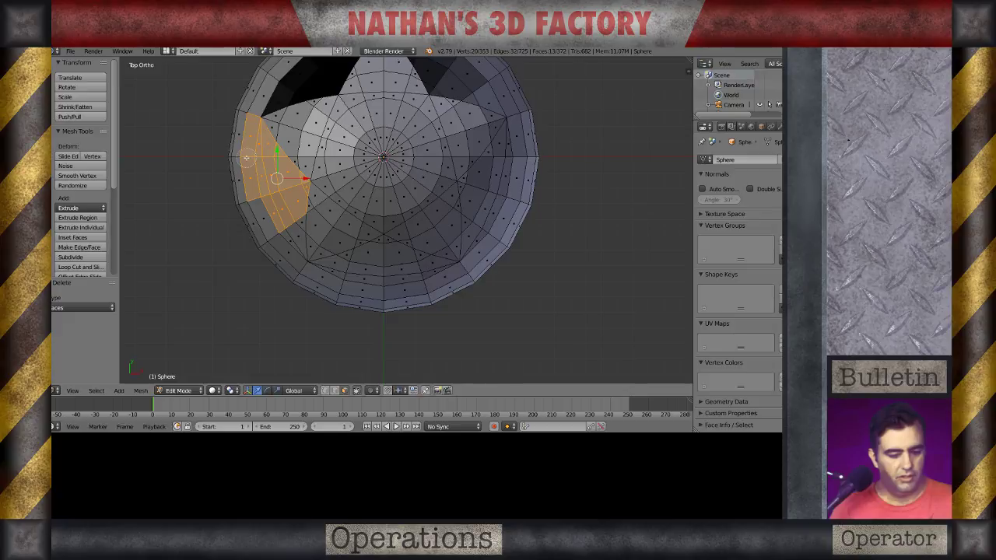
middle_drag(239, 179, 237, 155)
drag(289, 219, 293, 222)
key(x)
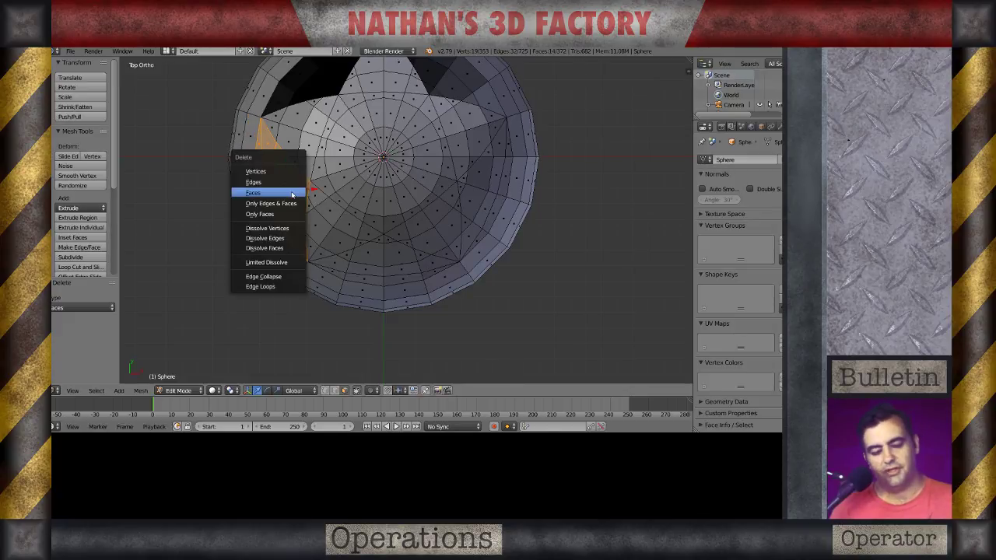
click(285, 193)
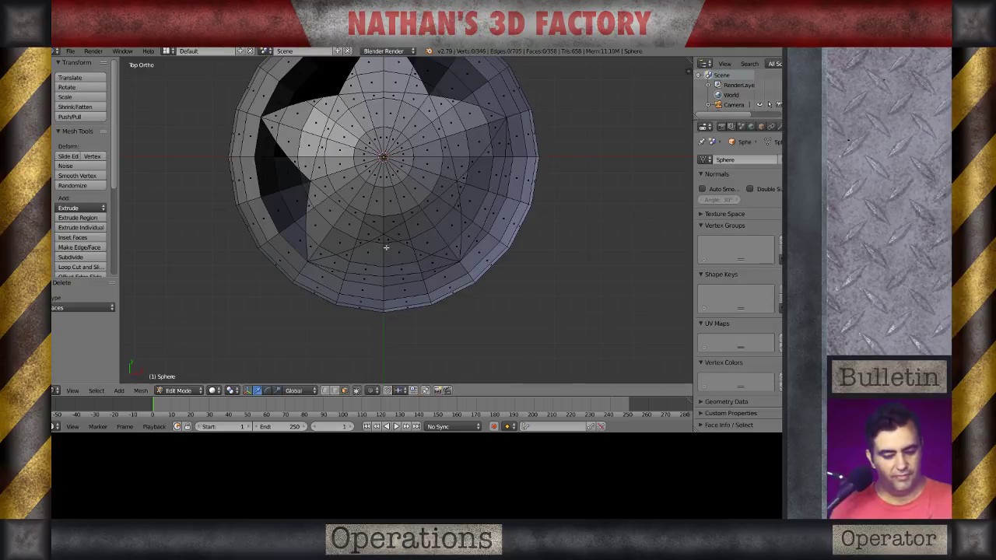
Step: Delete the faces between the star's lower-left and lower-right points
mouse_move(378, 245)
mouse_down()
mouse_move(378, 256)
mouse_move(350, 268)
mouse_move(430, 270)
mouse_up()
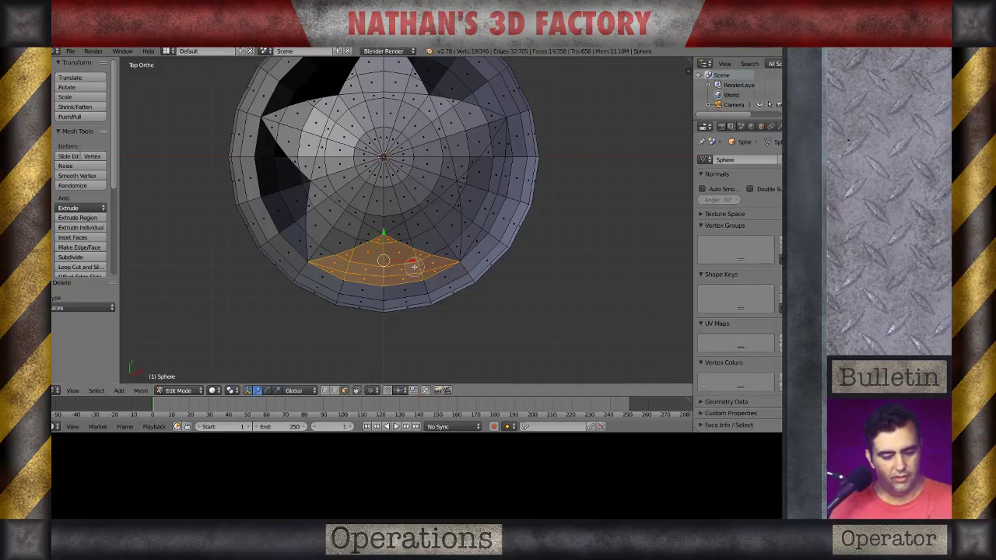
key(x)
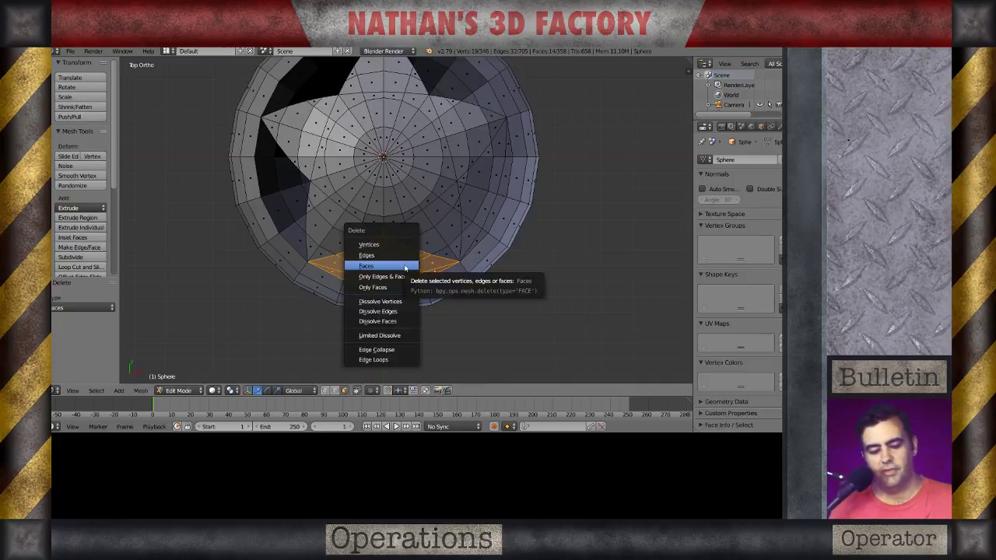
click(405, 266)
Step: Delete the remaining faces between the star's lower-right and upper-right points
shift+middle_drag(449, 236, 430, 243)
key(c)
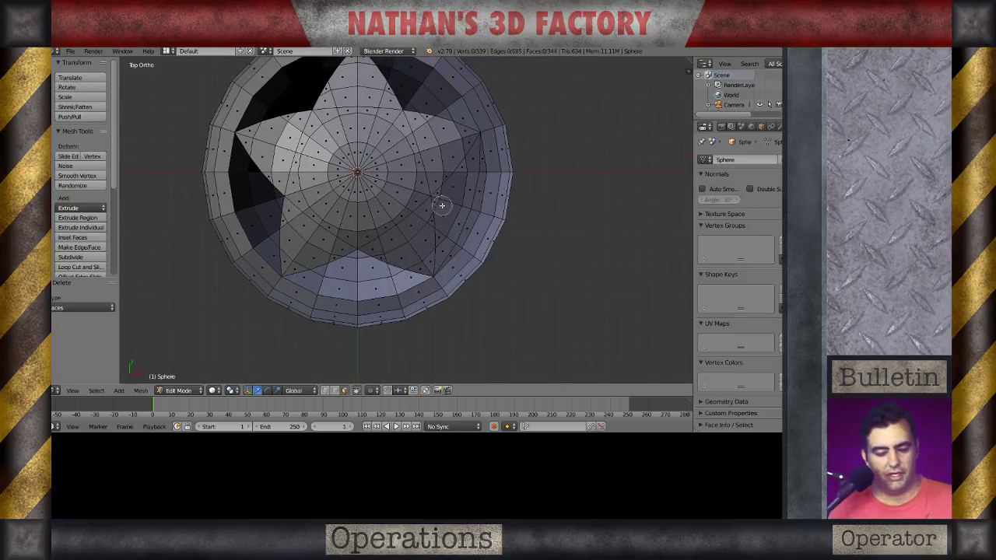
mouse_move(446, 202)
mouse_down()
mouse_move(473, 160)
mouse_move(452, 239)
mouse_up()
right_click(452, 238)
key(x)
click(449, 225)
Step: Return to Object Mode and view the cut sphere at an angle
scroll(403, 190, down, 3)
mouse_move(403, 190)
shift+middle_down()
mouse_move(395, 212)
mouse_move(364, 181)
mouse_move(380, 224)
mouse_move(370, 170)
mouse_move(409, 237)
mouse_move(394, 237)
mouse_move(433, 233)
shift+middle_up()
key(Tab)
scroll(380, 224, up, 2)
scroll(370, 170, down, 3)
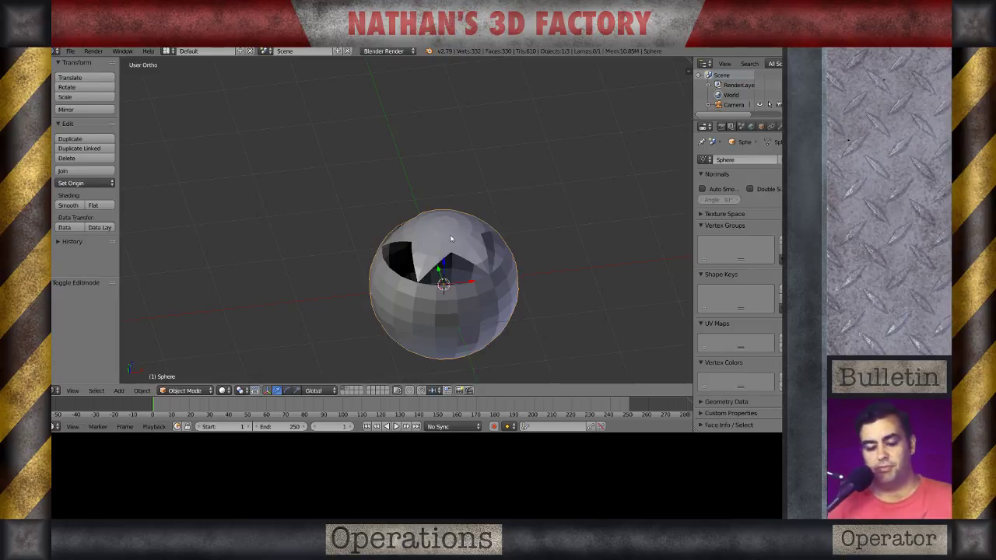
middle_drag(450, 238, 403, 249)
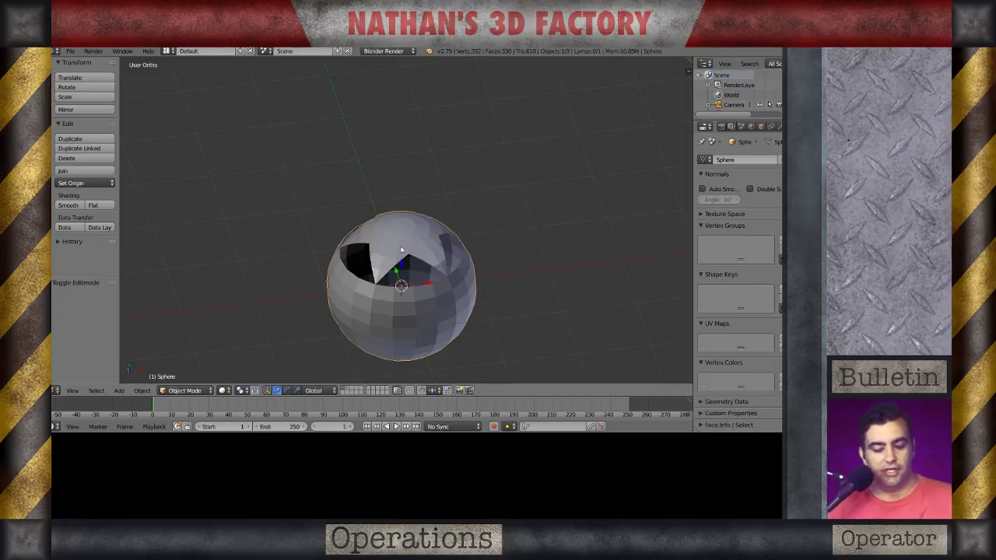